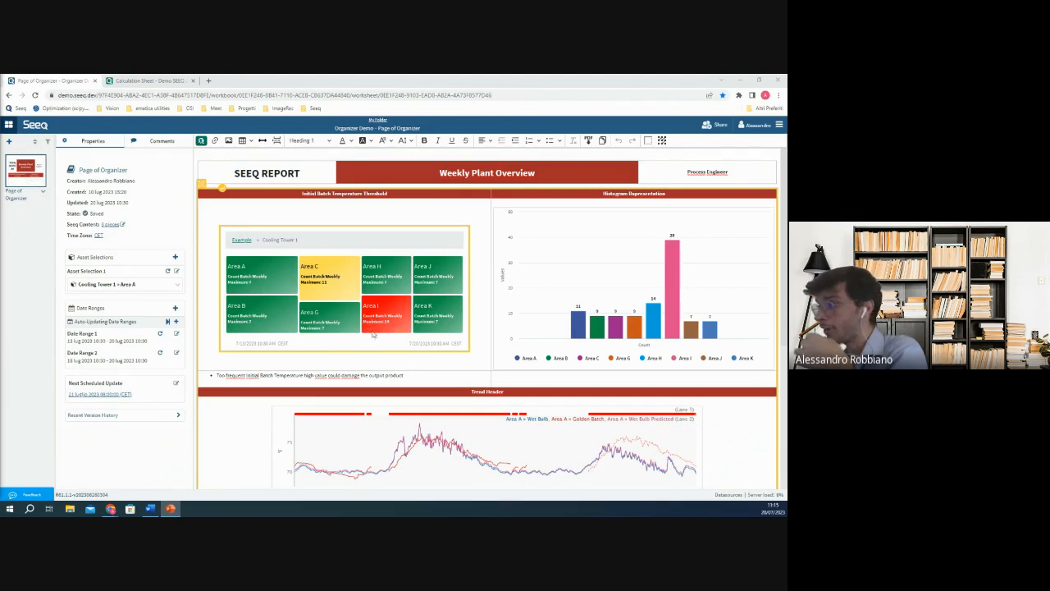
Review the Weekly Plant Overview report, from the Cooling Tower 1 treemap and histogram down to the Area A trend charts.
{"action": "left_click", "coordinate": [525, 320]}
{"action": "scroll", "coordinate": [581, 330], "scroll_direction": "down", "scroll_amount": 1}
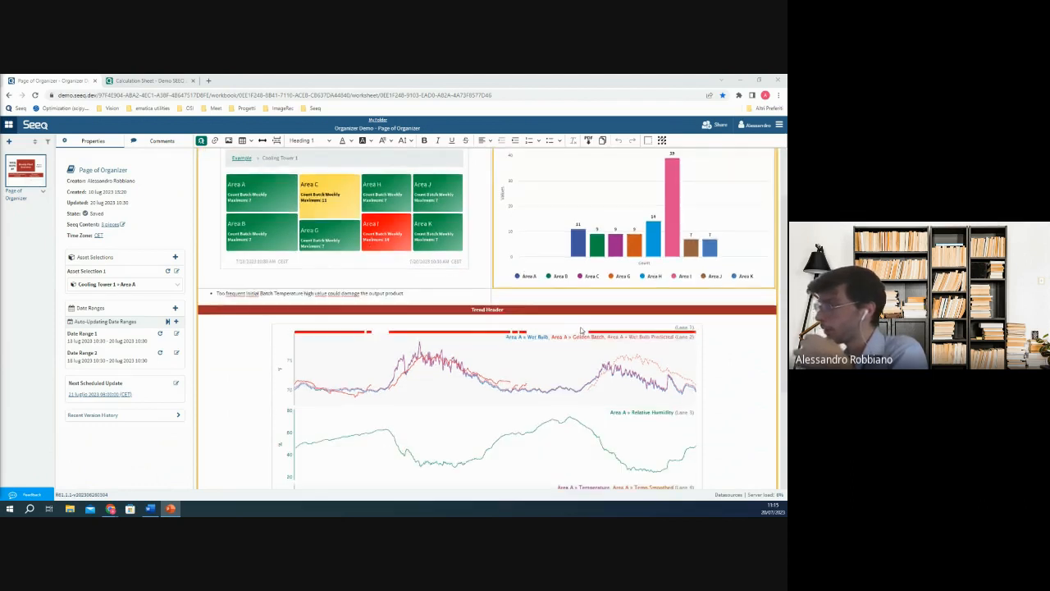
{"action": "scroll", "coordinate": [581, 330], "scroll_direction": "down", "scroll_amount": 1}
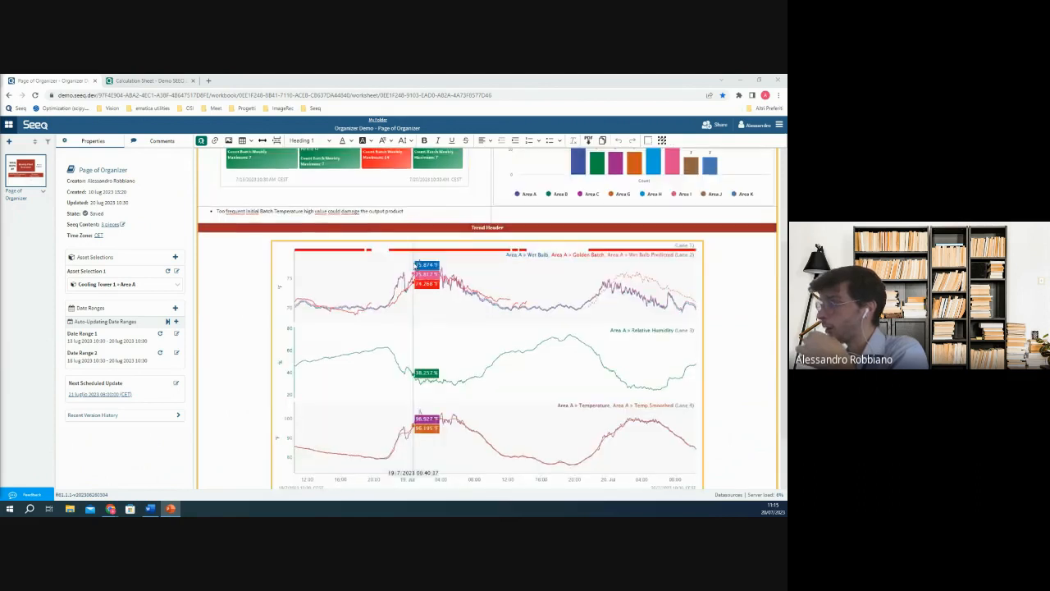
{"action": "scroll", "coordinate": [457, 279], "scroll_direction": "down", "scroll_amount": 1}
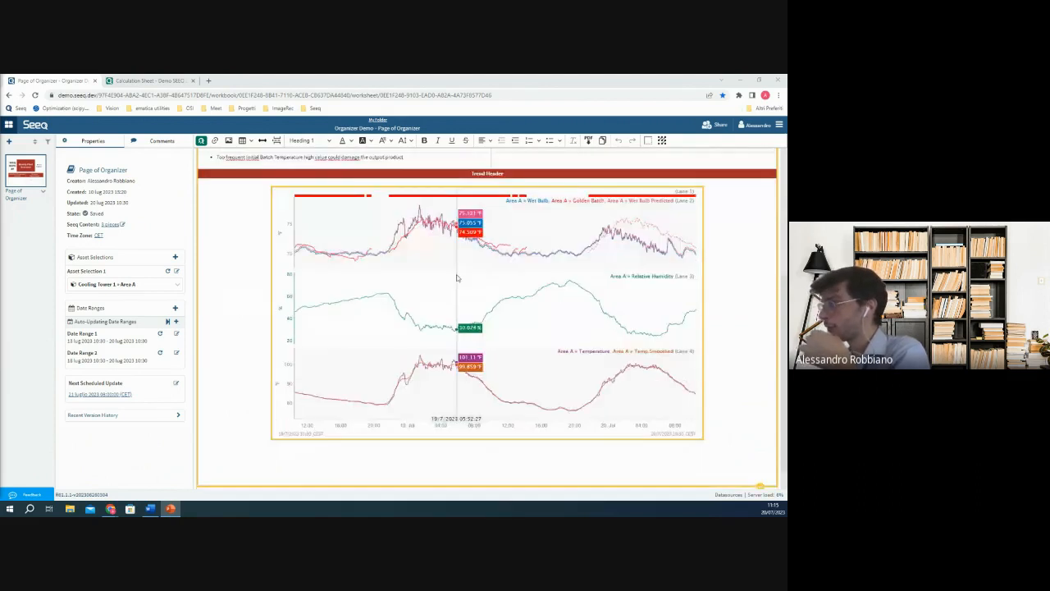
{"action": "scroll", "coordinate": [469, 270], "scroll_direction": "up", "scroll_amount": 1}
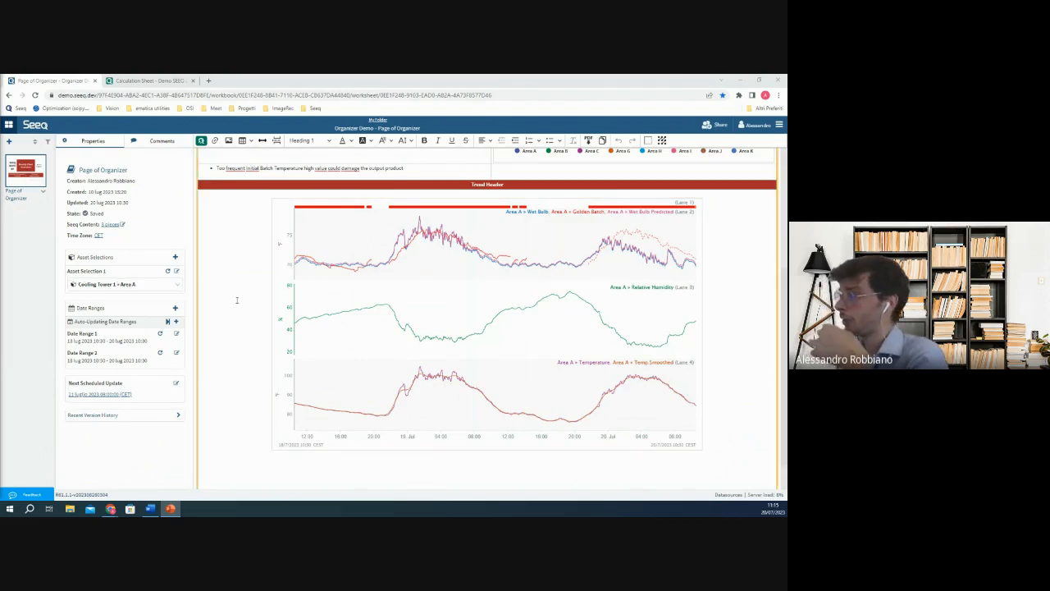
{"action": "scroll", "coordinate": [476, 432], "scroll_direction": "up", "scroll_amount": 1}
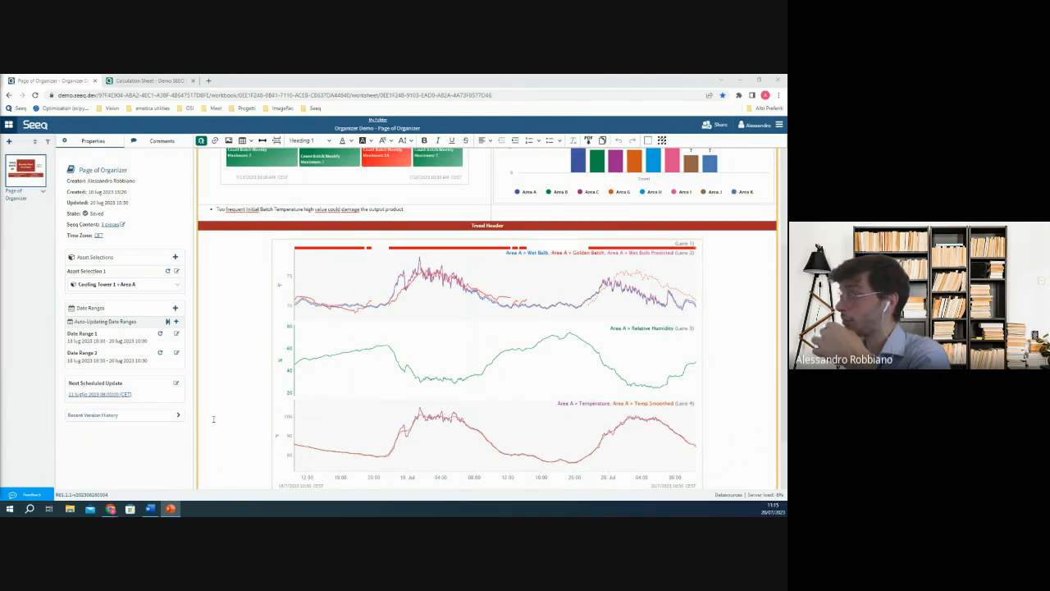
Look at the areas available for Asset Selection 1, leaving Cooling Tower 1 » Area A selected.
{"action": "left_click", "coordinate": [135, 284]}
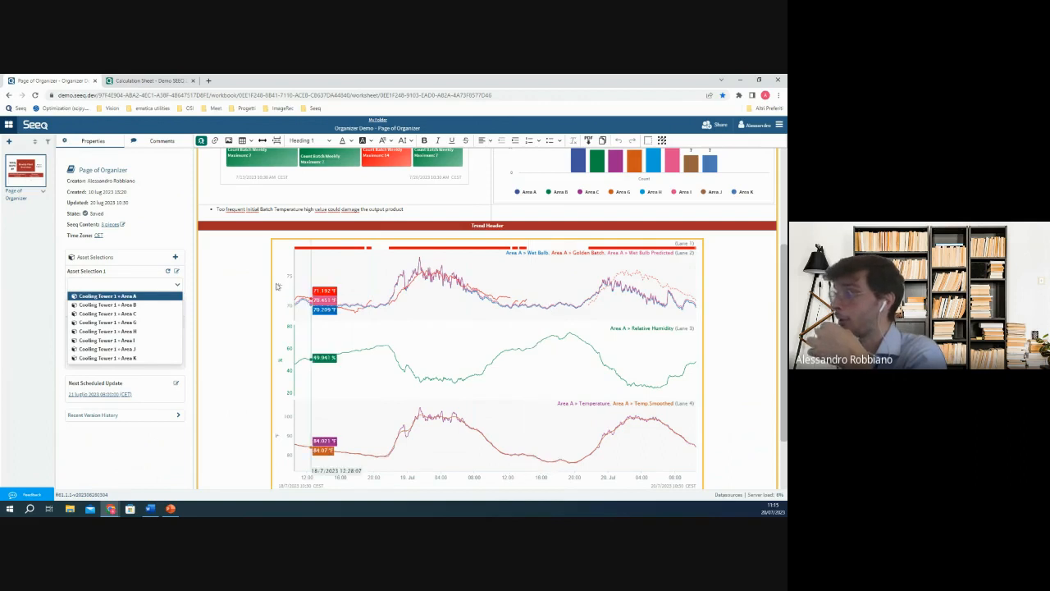
{"action": "left_click", "coordinate": [244, 290]}
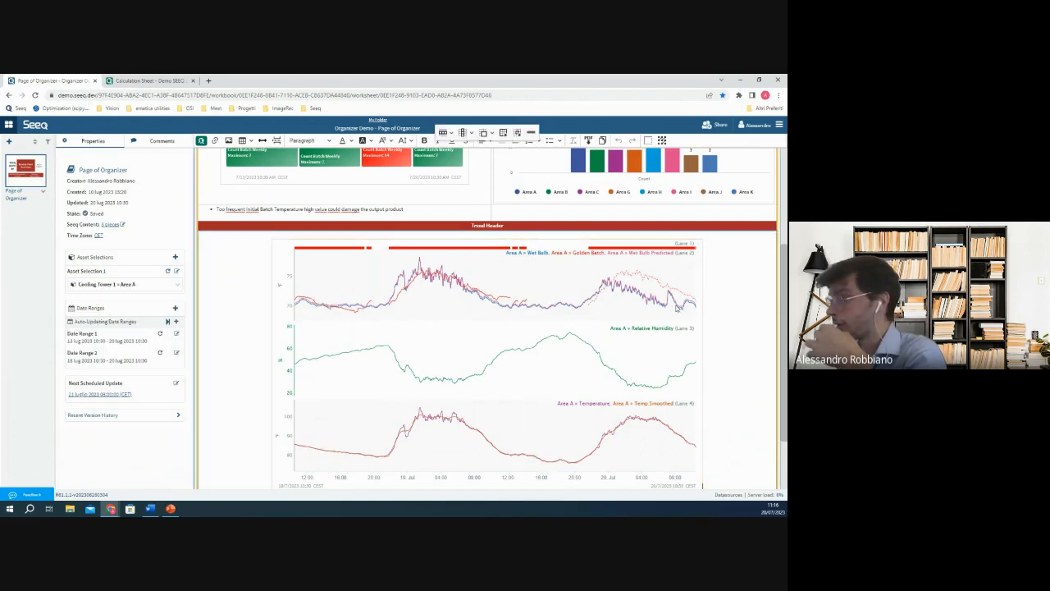
{"action": "scroll", "coordinate": [724, 300], "scroll_direction": "up", "scroll_amount": 2}
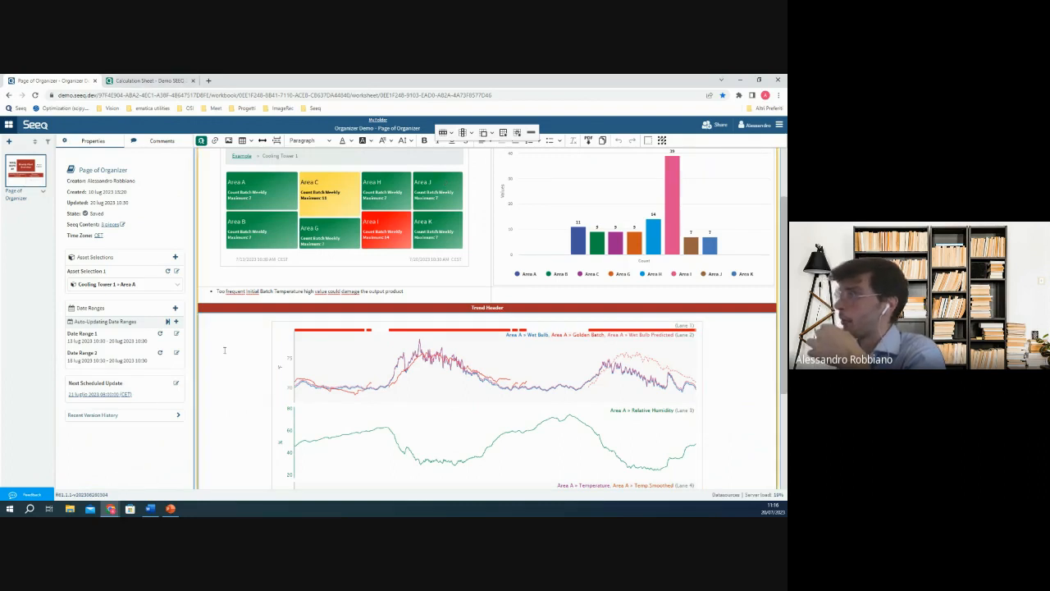
Switch to the Calculation Sheet and highlight the Wet Bulb and Wet Bulb Predicted signals in the trend.
{"action": "left_click", "coordinate": [174, 81]}
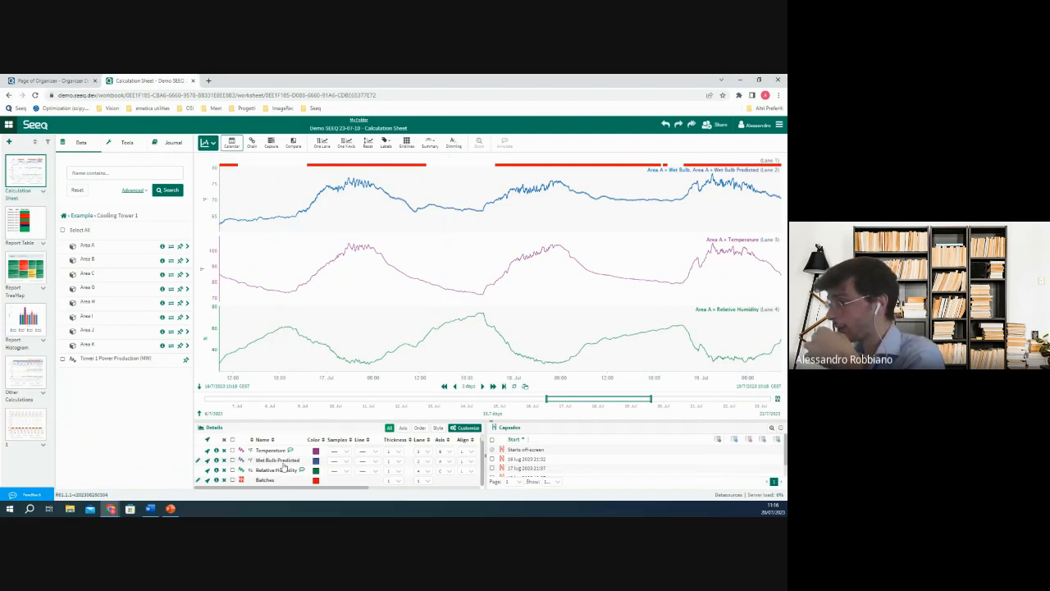
{"action": "left_click", "coordinate": [234, 460]}
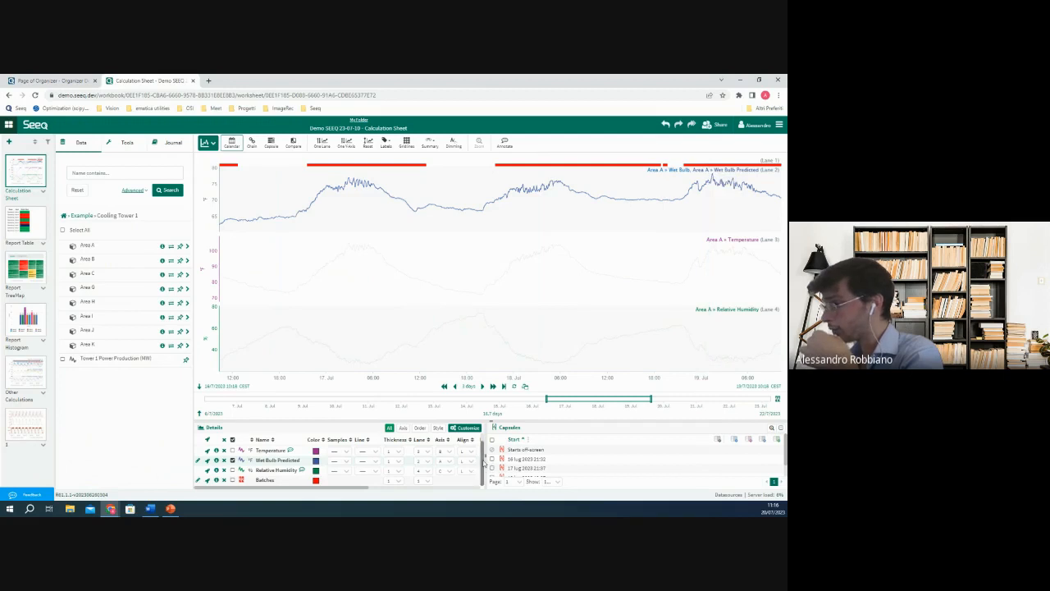
{"action": "left_click_drag", "start_coordinate": [483, 464], "coordinate": [470, 444]}
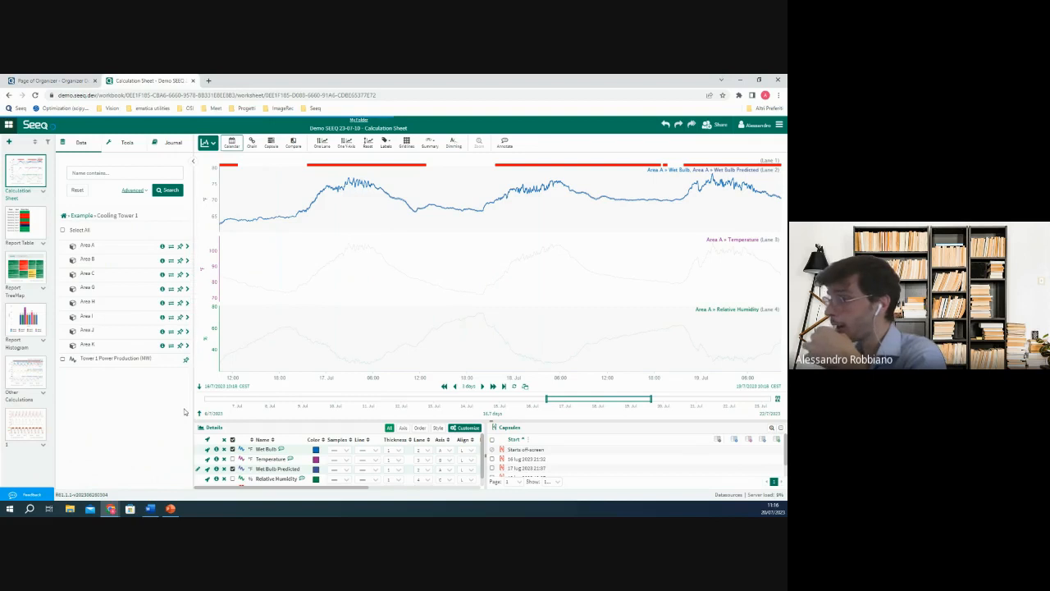
Open the Wet Bulb Predicted calculation and examine its signal to model, input signals and training window.
{"action": "left_click", "coordinate": [198, 468]}
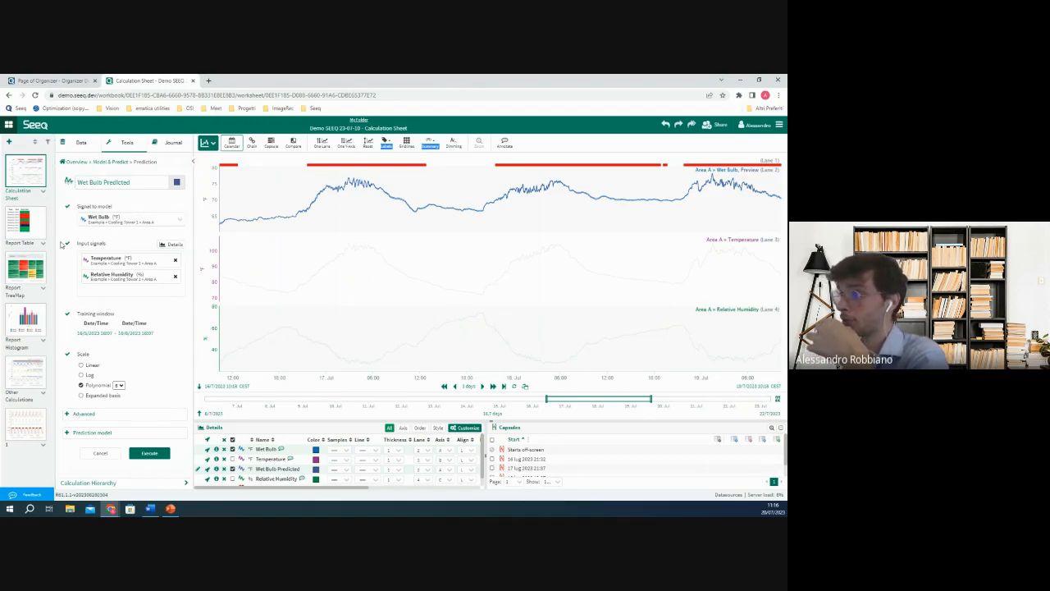
{"action": "left_click_drag", "start_coordinate": [80, 206], "coordinate": [96, 318]}
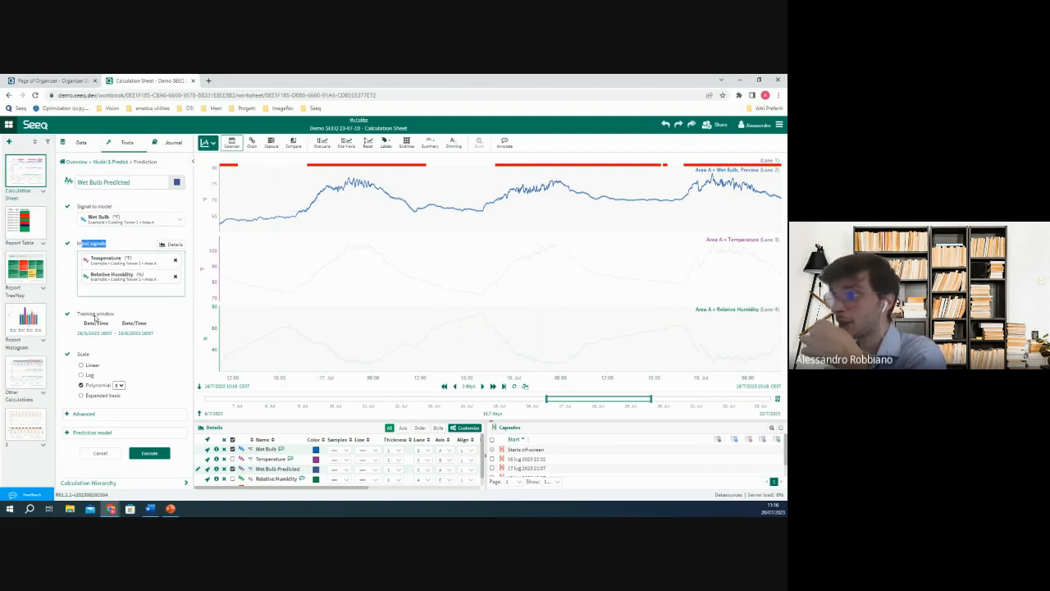
{"action": "left_click", "coordinate": [113, 246]}
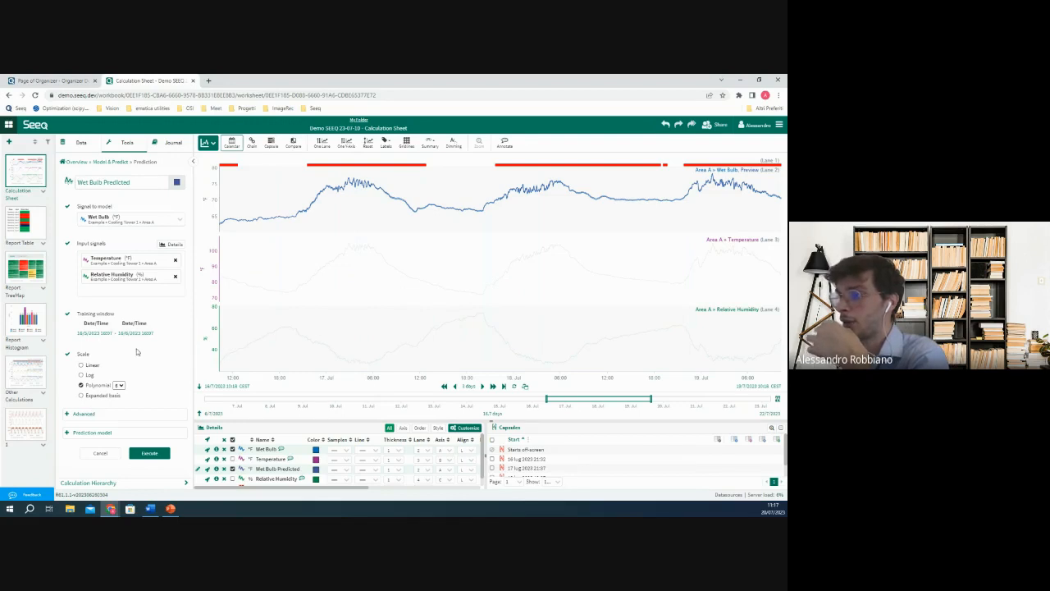
Expand the prediction's advanced options and prediction model, and examine the regression method, coefficients and statistics.
{"action": "left_click", "coordinate": [96, 414]}
{"action": "scroll", "coordinate": [119, 381], "scroll_direction": "down", "scroll_amount": 3}
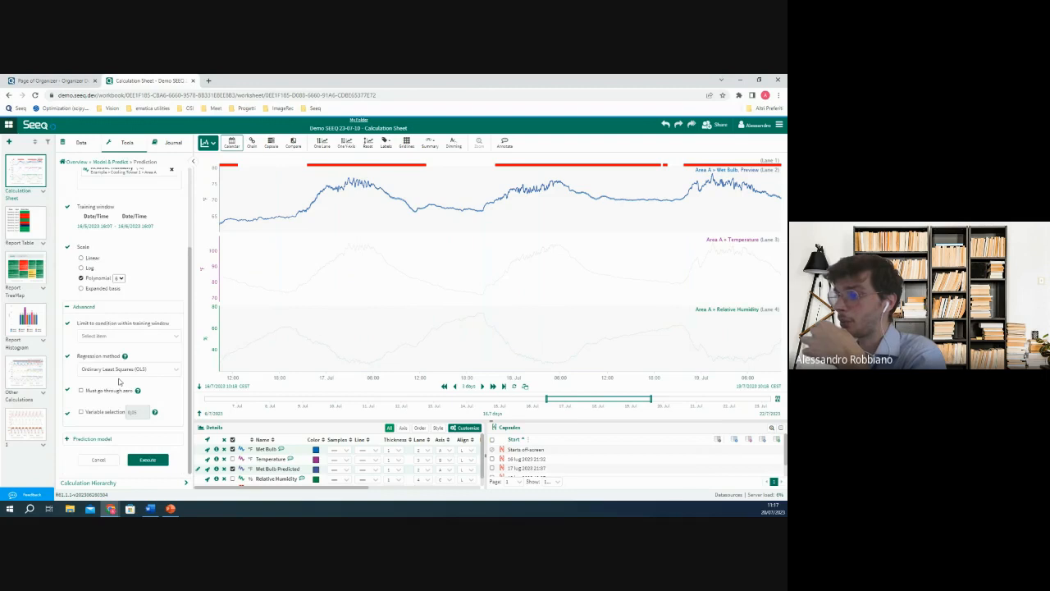
{"action": "left_click", "coordinate": [66, 439]}
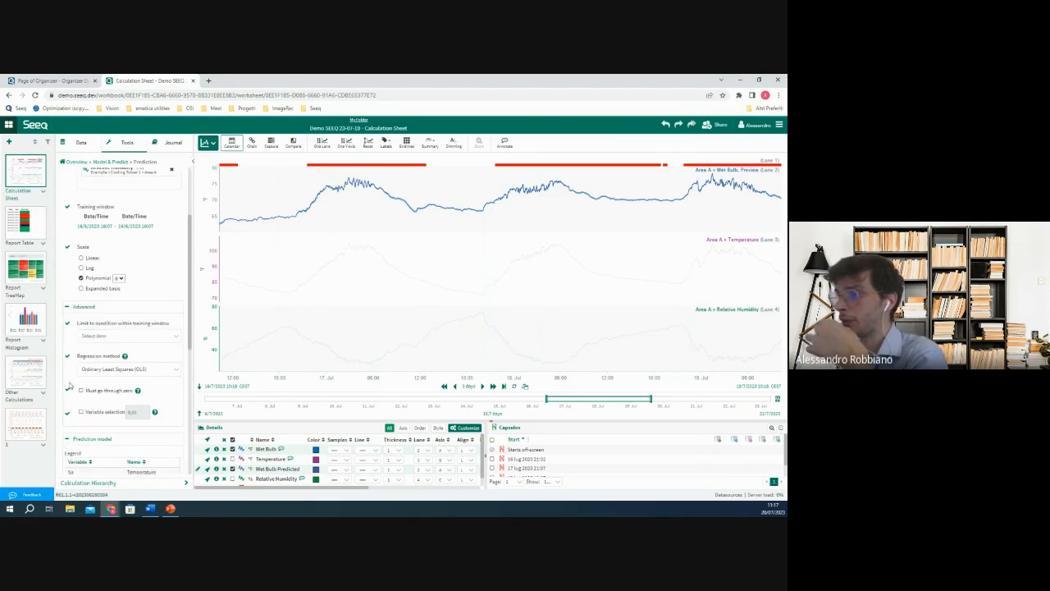
{"action": "scroll", "coordinate": [152, 318], "scroll_direction": "down", "scroll_amount": 3}
{"action": "scroll", "coordinate": [152, 318], "scroll_direction": "down", "scroll_amount": 3}
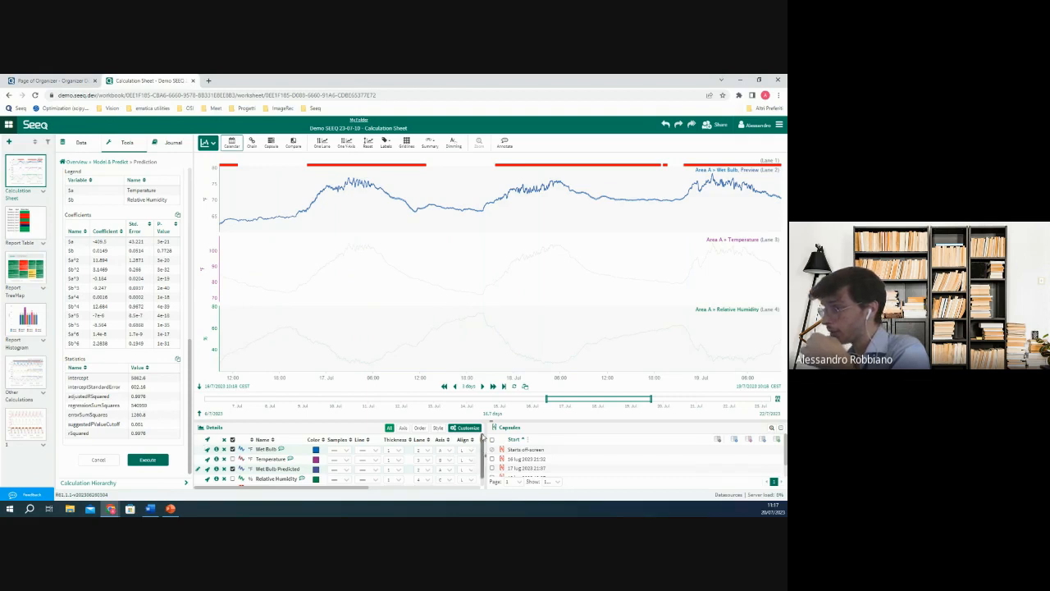
Clear the signal selection in the details list so that all trends are displayed at full strength.
{"action": "scroll", "coordinate": [208, 451], "scroll_direction": "down", "scroll_amount": 1}
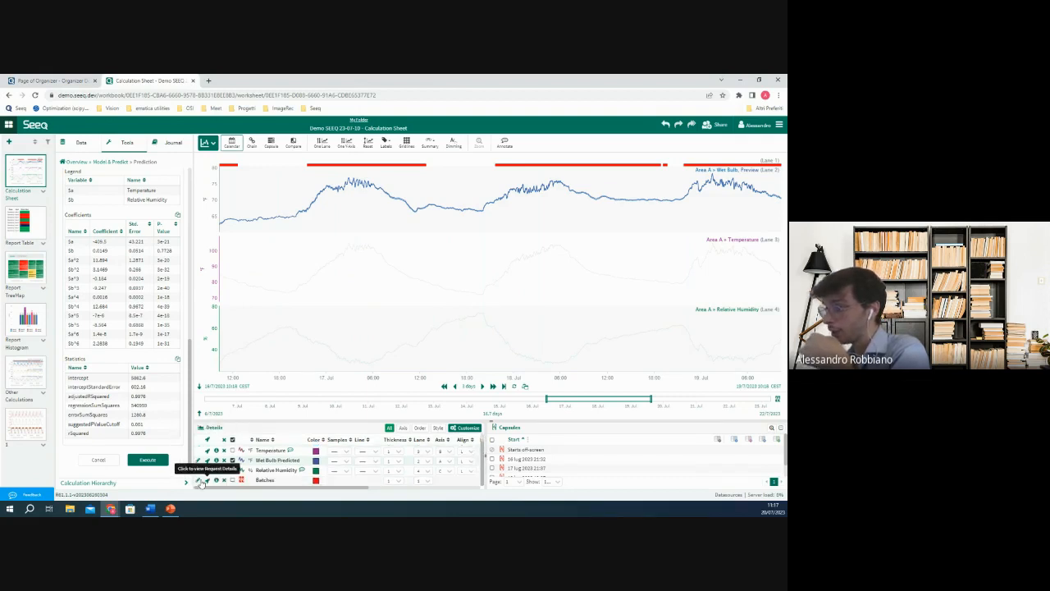
{"action": "scroll", "coordinate": [230, 449], "scroll_direction": "up", "scroll_amount": 1}
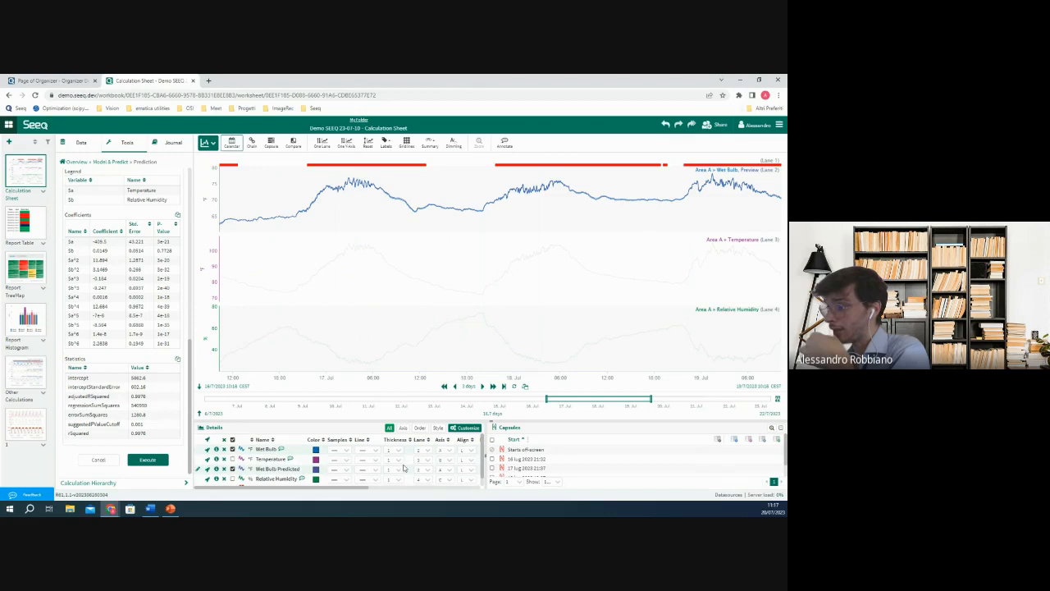
{"action": "left_click", "coordinate": [233, 469]}
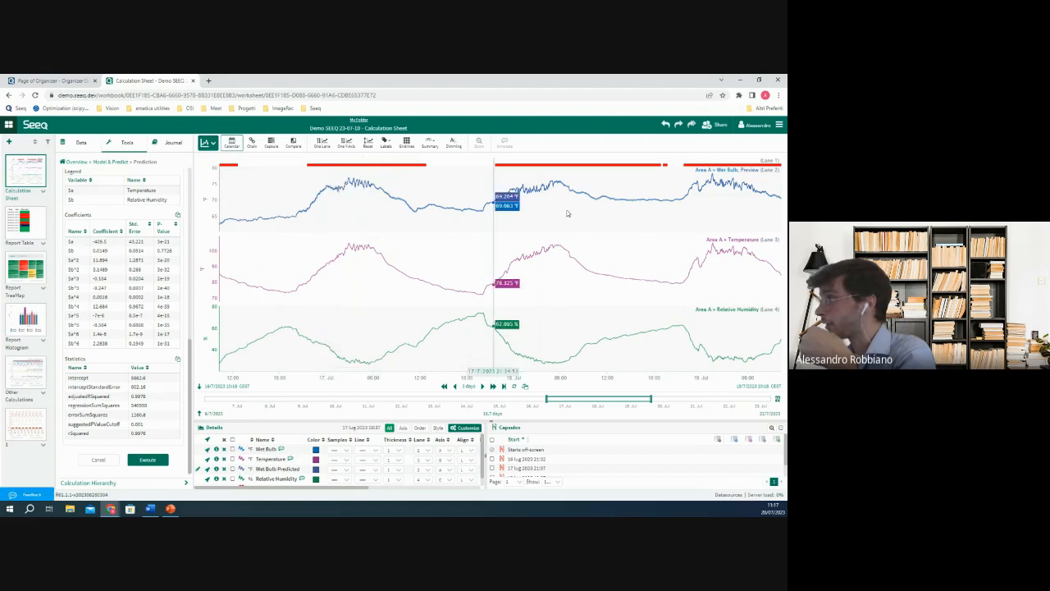
Leave the prediction and start a new Formula named "Perc Error on Wt Bulb Temp".
{"action": "left_click", "coordinate": [76, 163]}
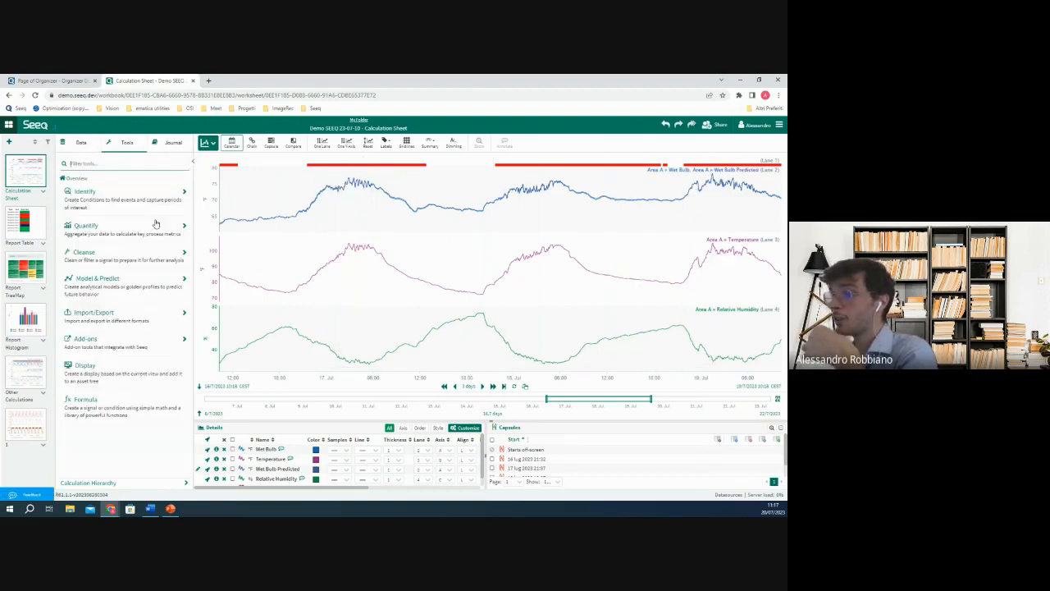
{"action": "left_click", "coordinate": [86, 400]}
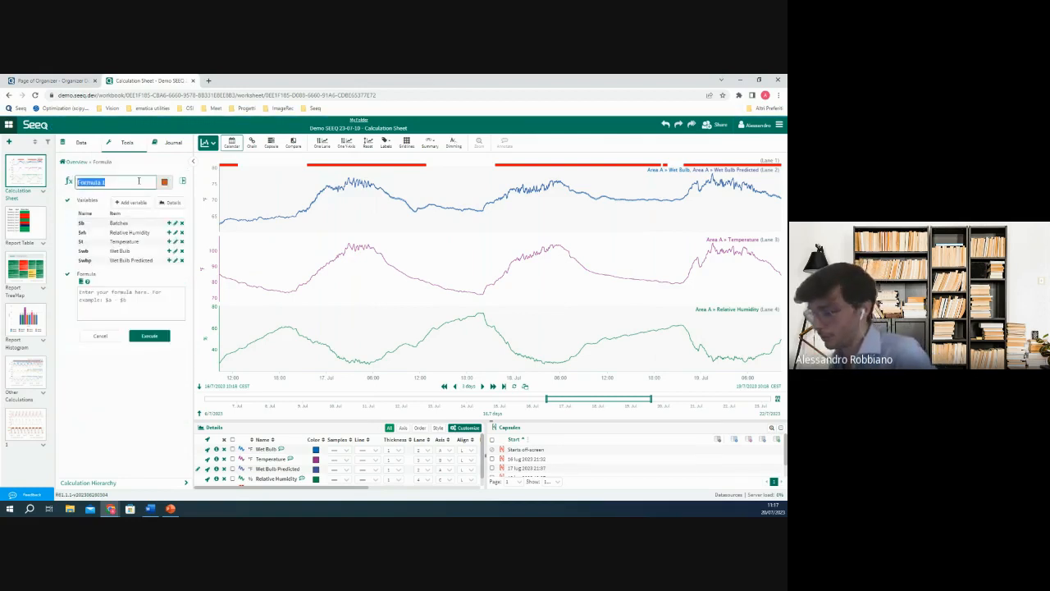
{"action": "type", "text": "d"}
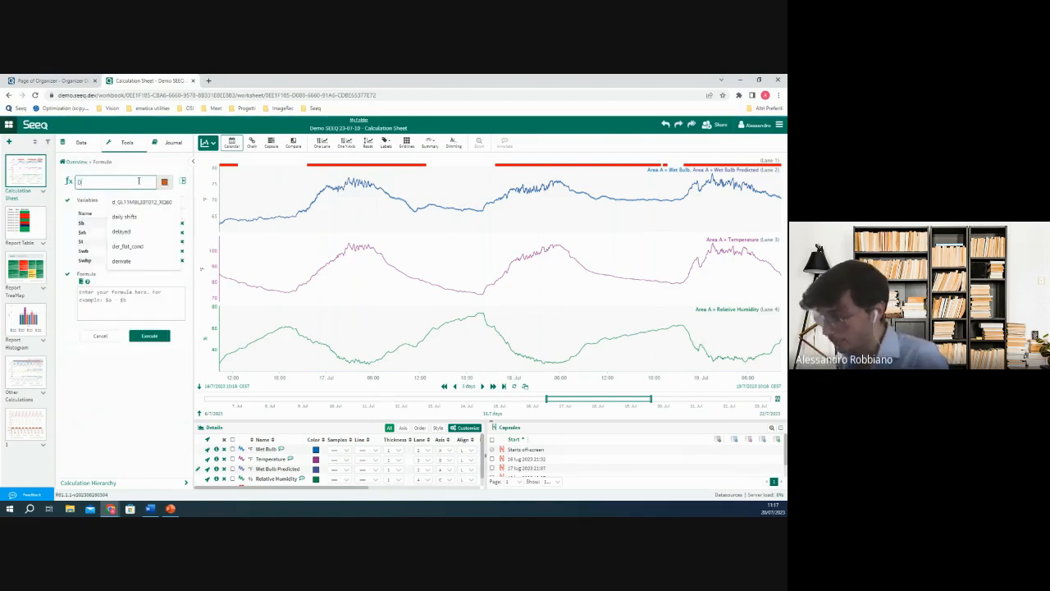
{"action": "key", "text": "BackSpace"}
{"action": "type", "text": "Per"}
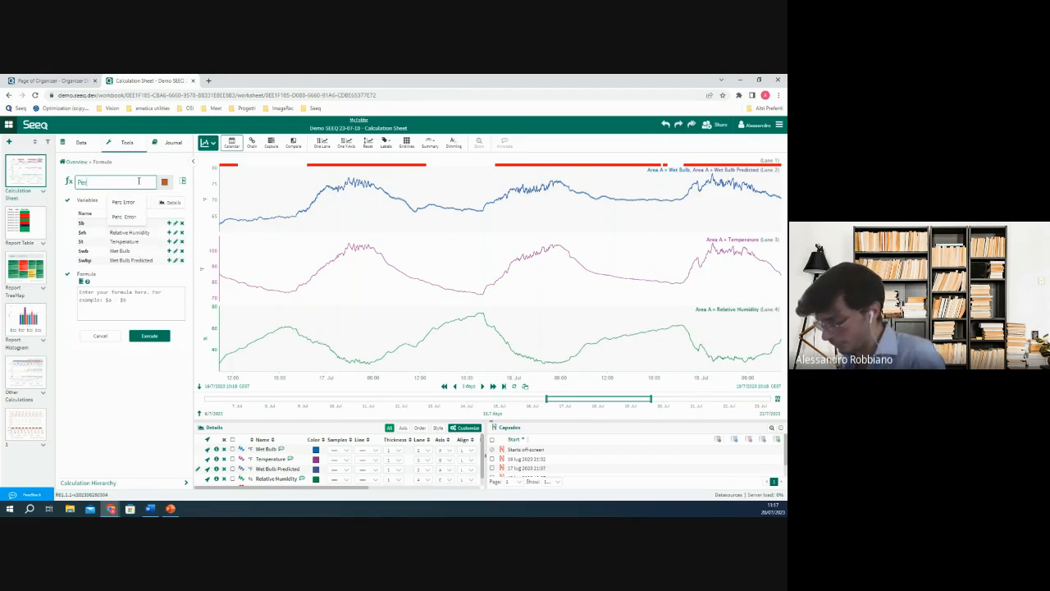
{"action": "type", "text": "c E"}
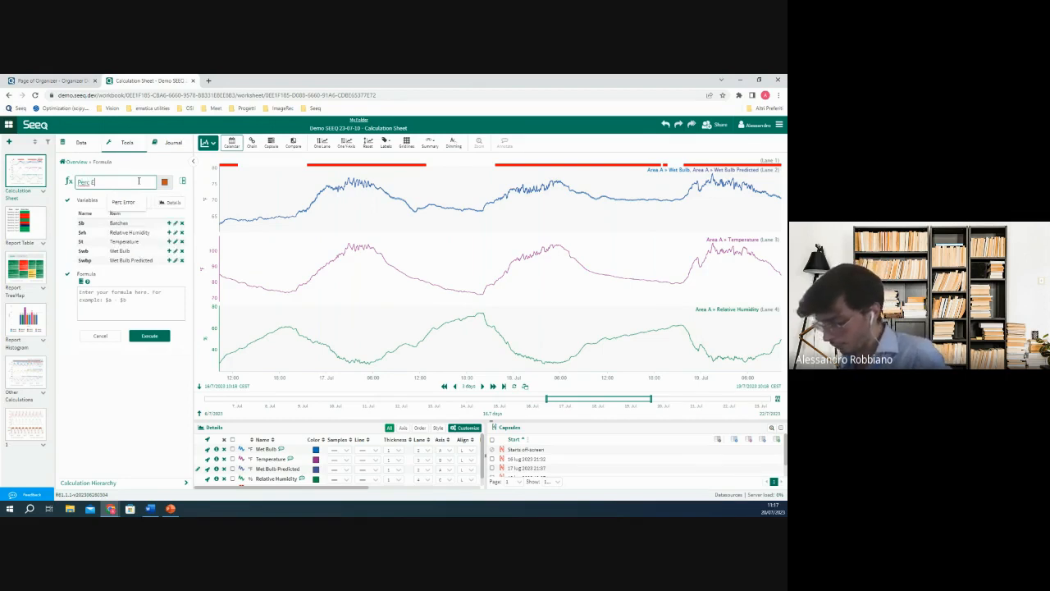
{"action": "type", "text": "rror on W"}
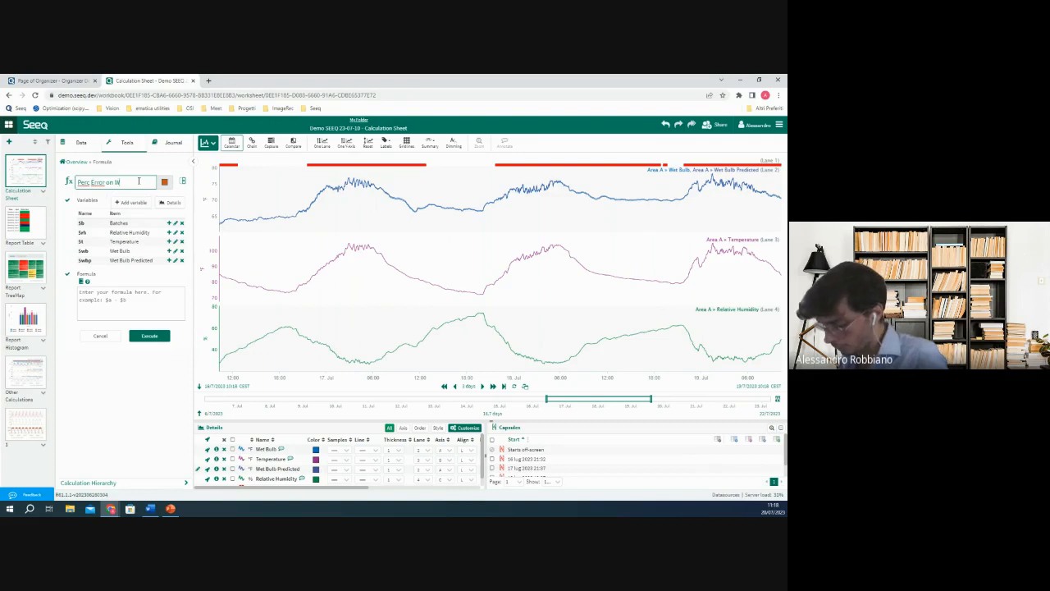
{"action": "type", "text": "et Bulb"}
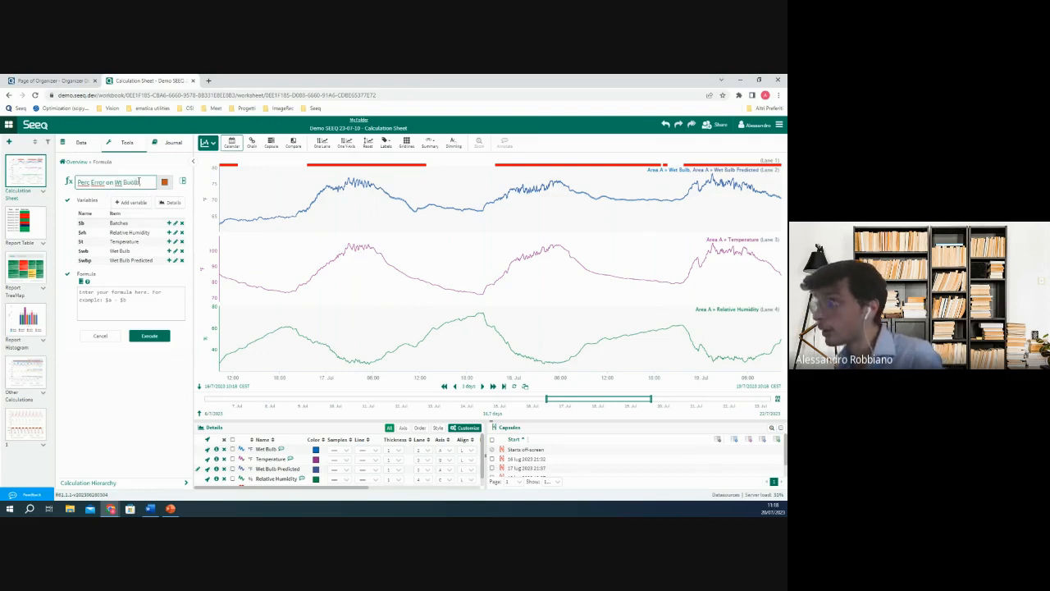
{"action": "key", "text": "BackSpace"}
{"action": "key", "text": "BackSpace"}
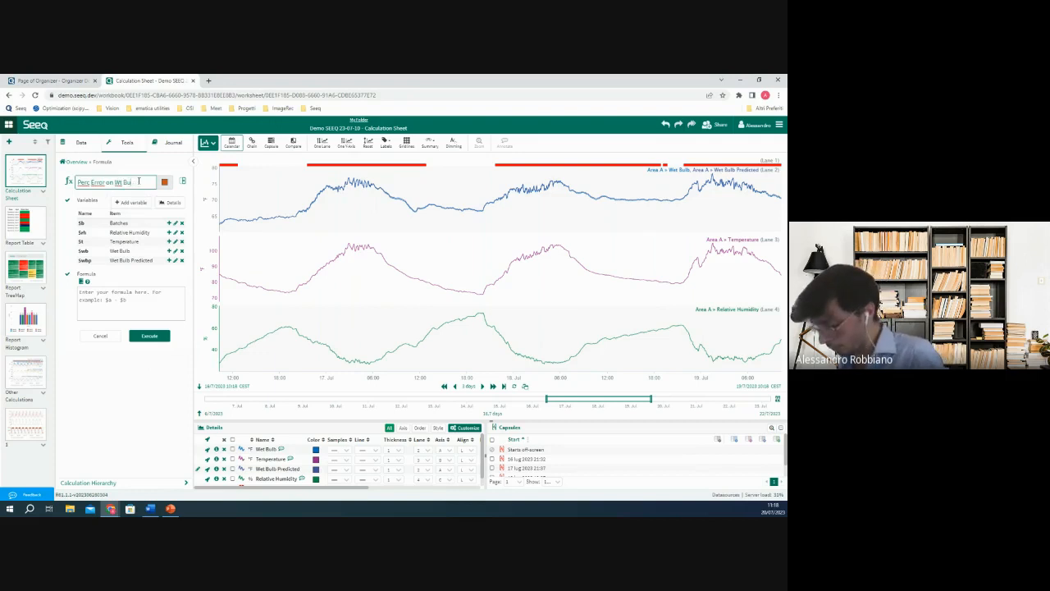
{"action": "type", "text": "lb Temp"}
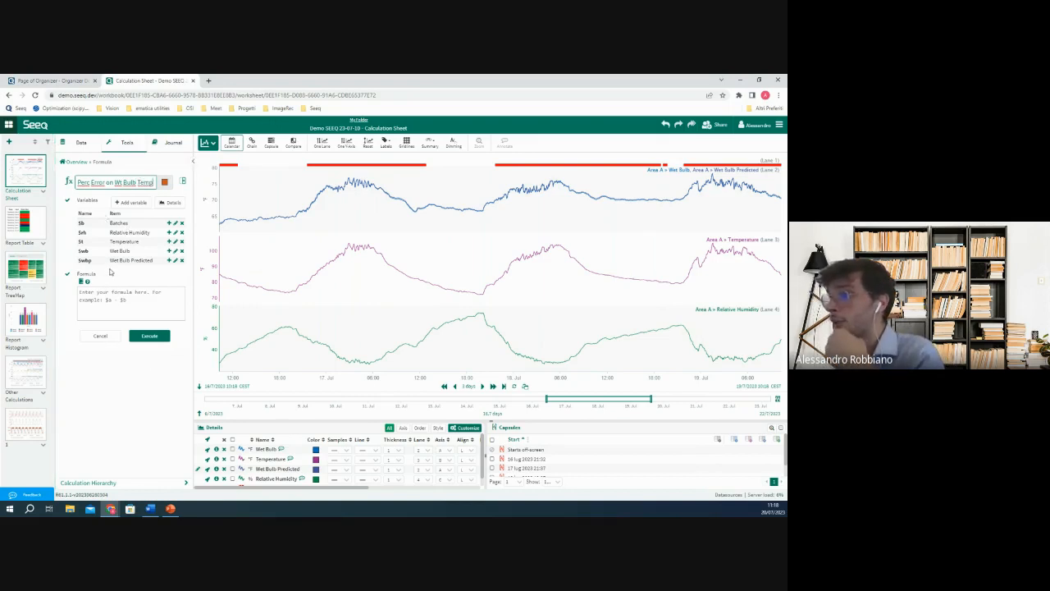
Write the error expression ($wb-$wbp)/($wb) in the formula, using the actual and predicted wet bulb variables.
{"action": "left_click", "coordinate": [154, 293]}
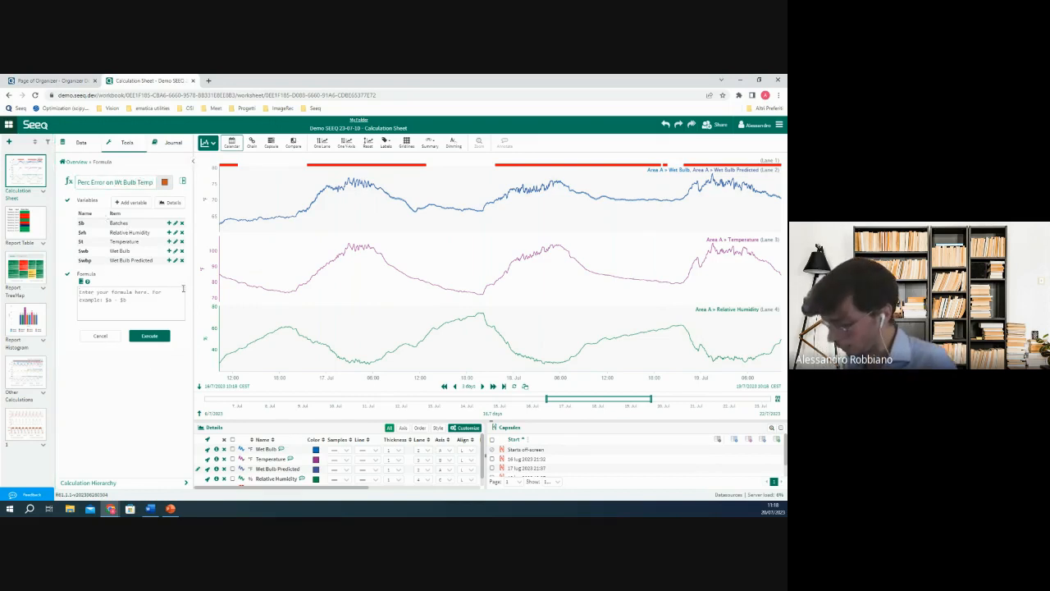
{"action": "type", "text": "("}
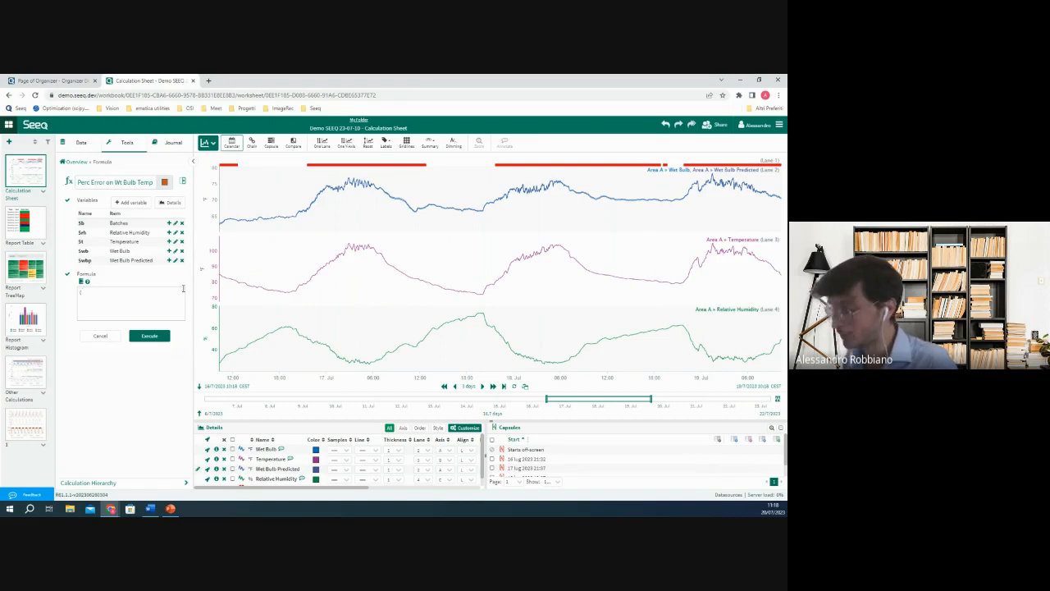
{"action": "type", "text": "$"}
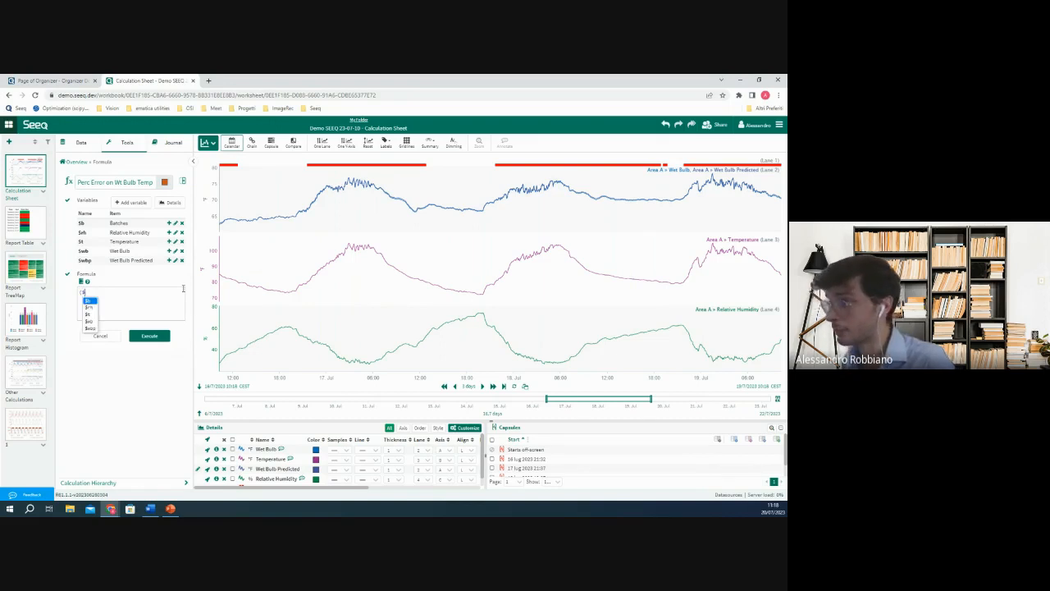
{"action": "left_click", "coordinate": [90, 322]}
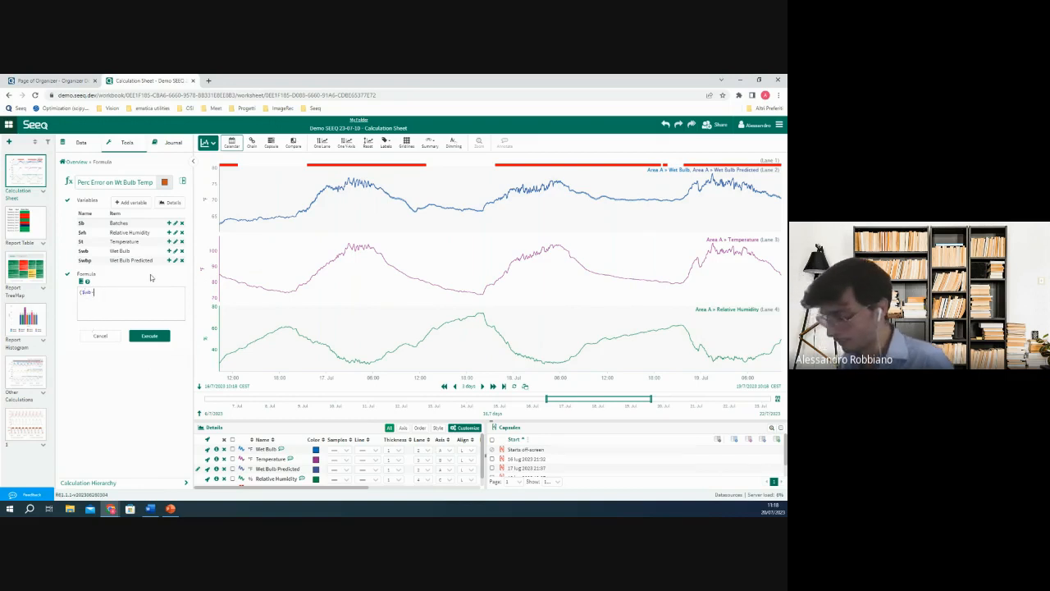
{"action": "type", "text": "-$"}
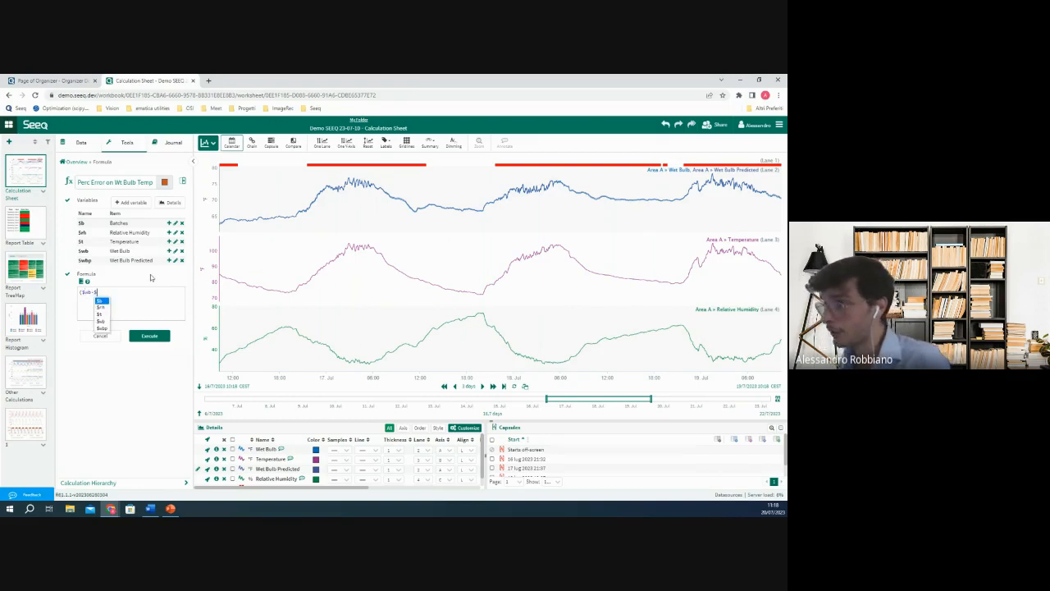
{"action": "left_click", "coordinate": [102, 329]}
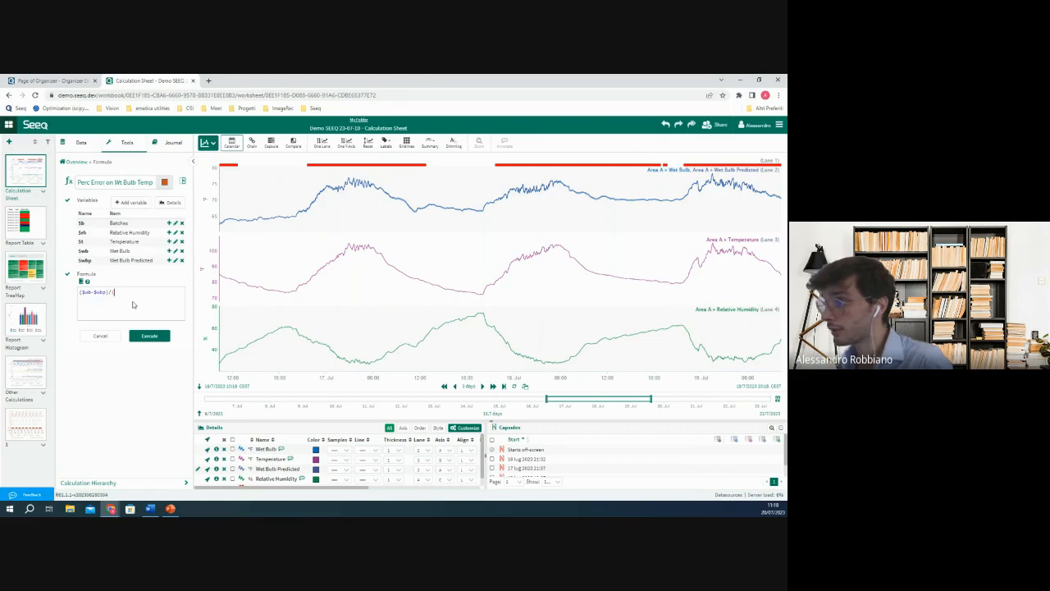
{"action": "type", "text": "$"}
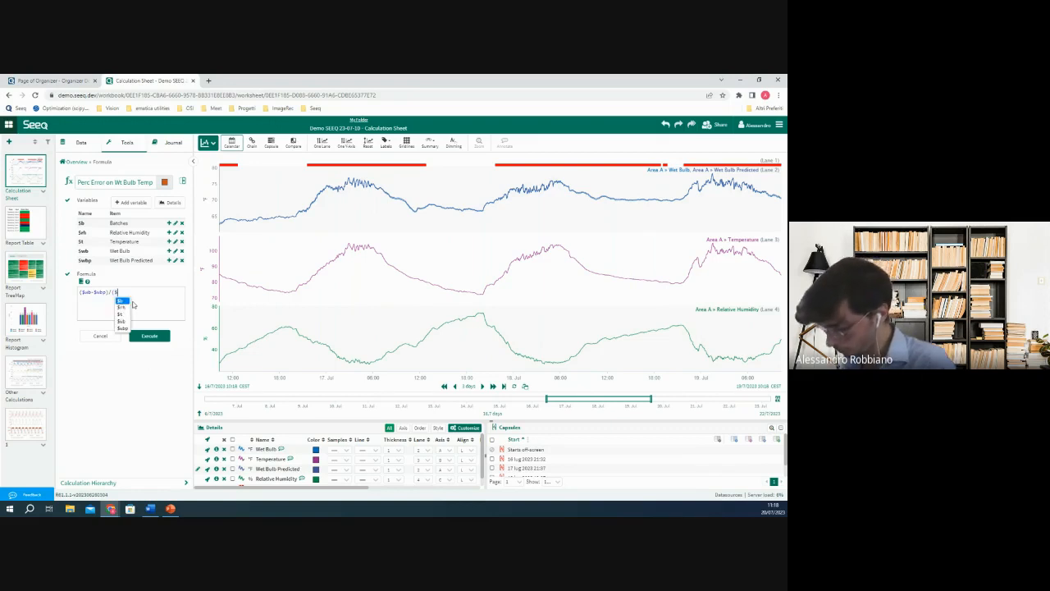
{"action": "type", "text": "wb"}
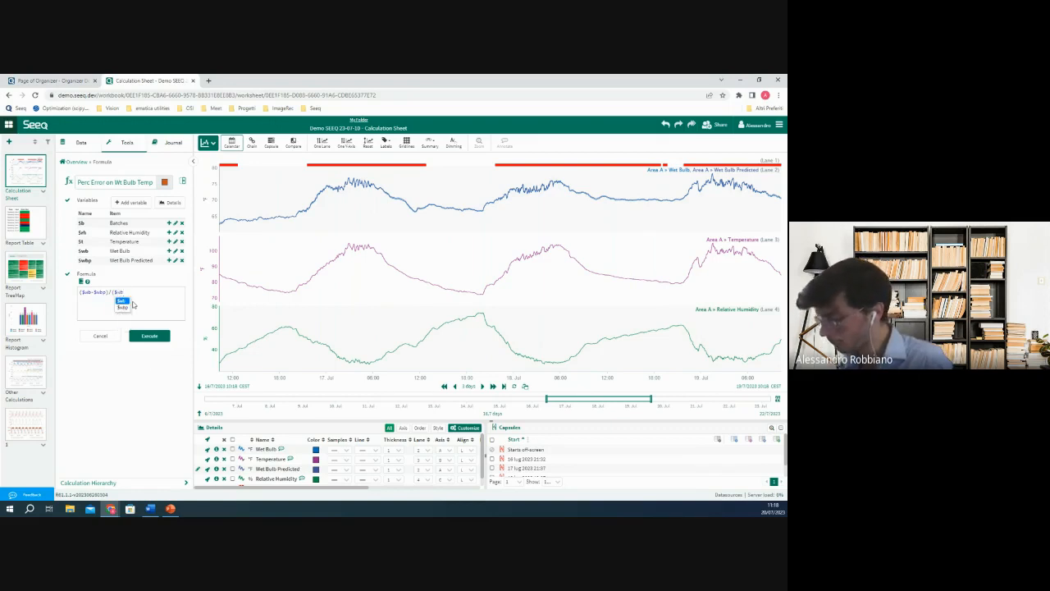
{"action": "type", "text": ")"}
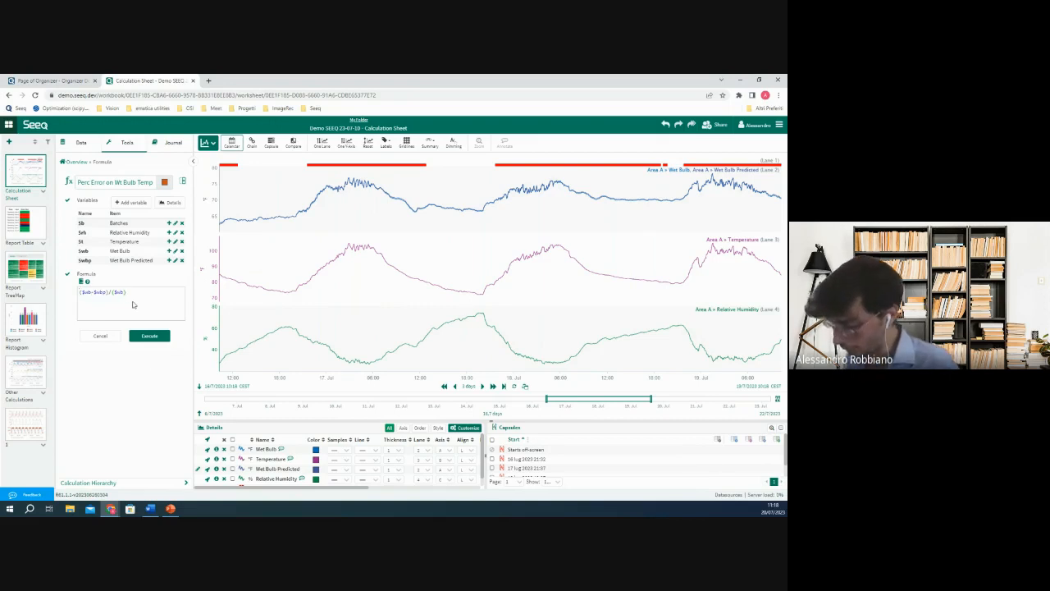
{"action": "type", "text": "$"}
{"action": "type", "text": "abs"}
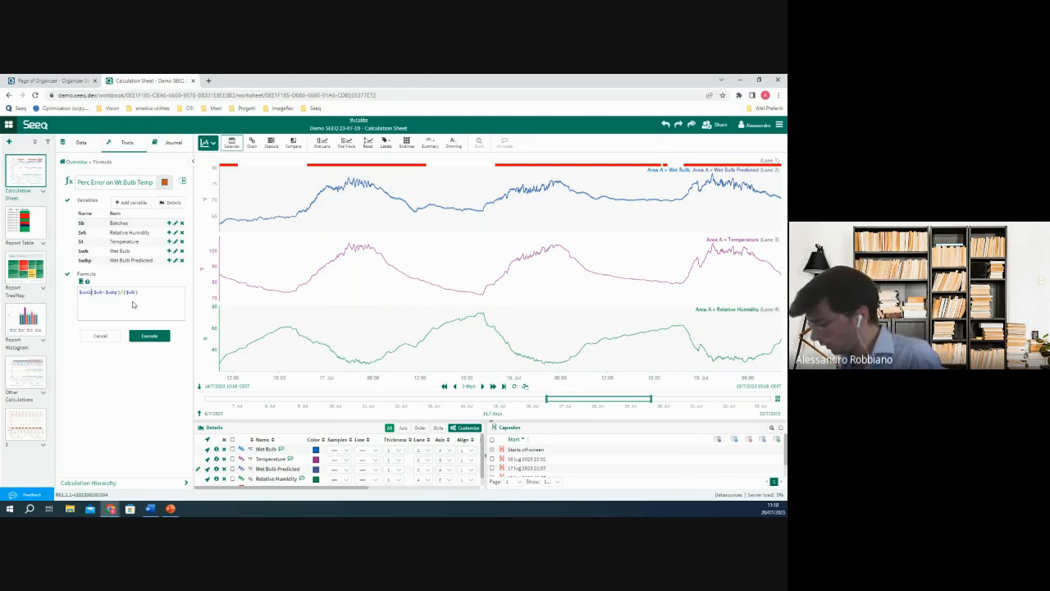
{"action": "type", "text": "("}
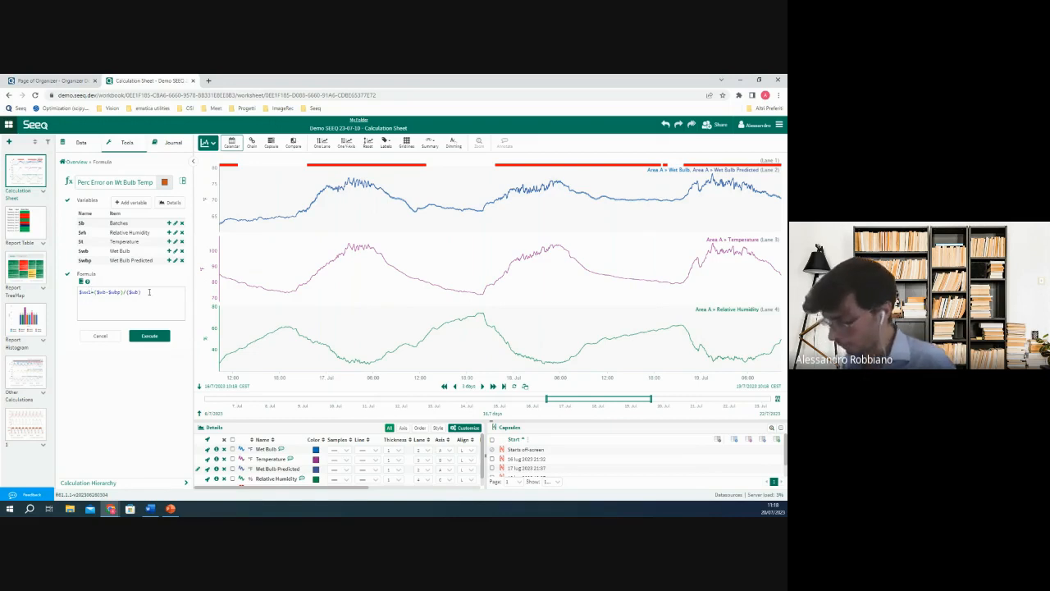
Add a second formula line applying setUnits('%') to the intermediate variable, and execute the formula.
{"action": "key", "text": "Return"}
{"action": "key", "text": "Return"}
{"action": "type", "text": "$ww"}
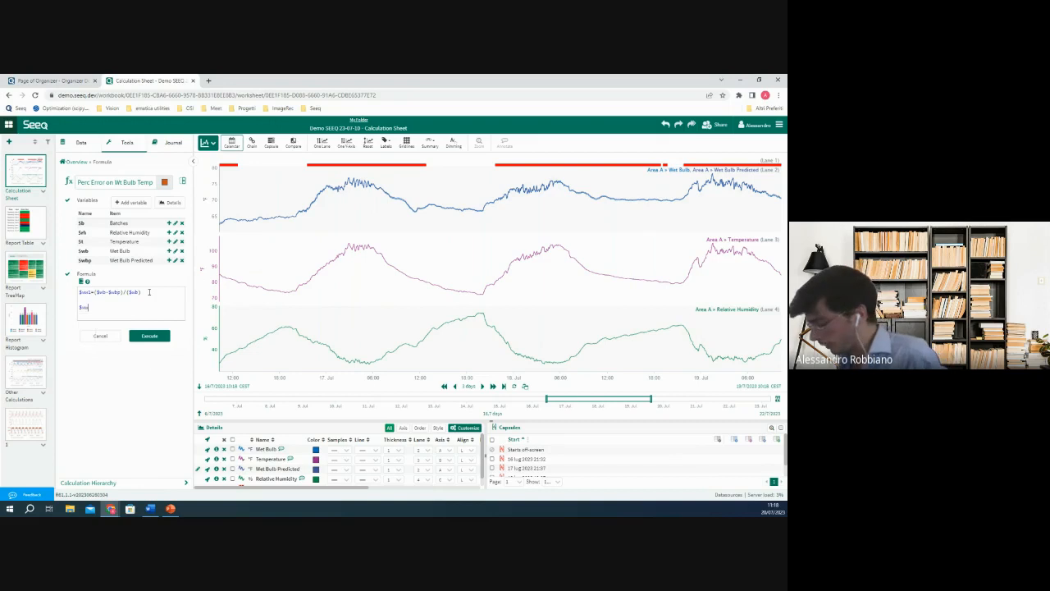
{"action": "type", "text": "1."}
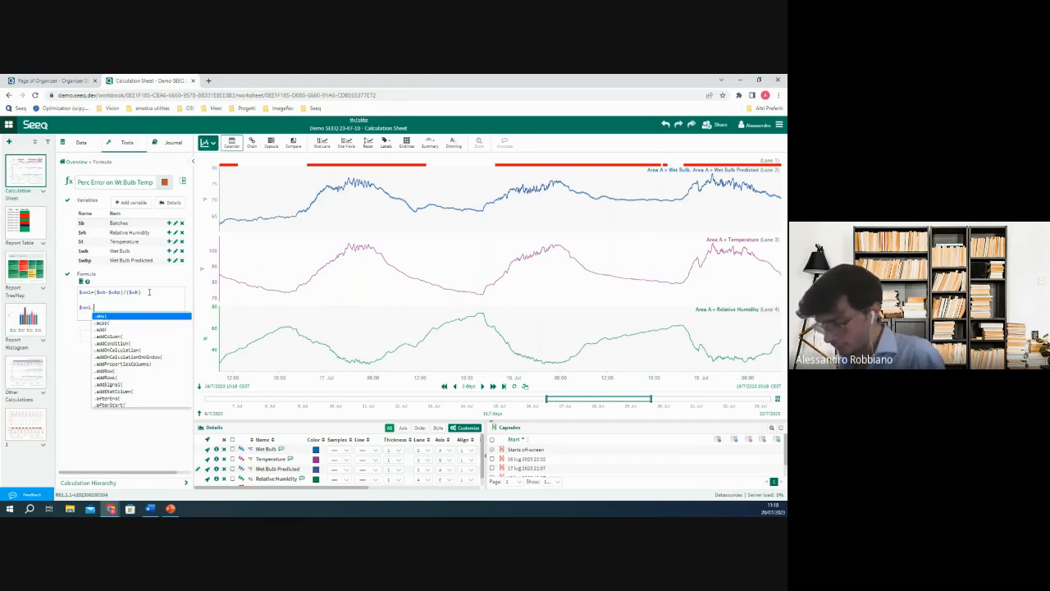
{"action": "type", "text": "setUnits("}
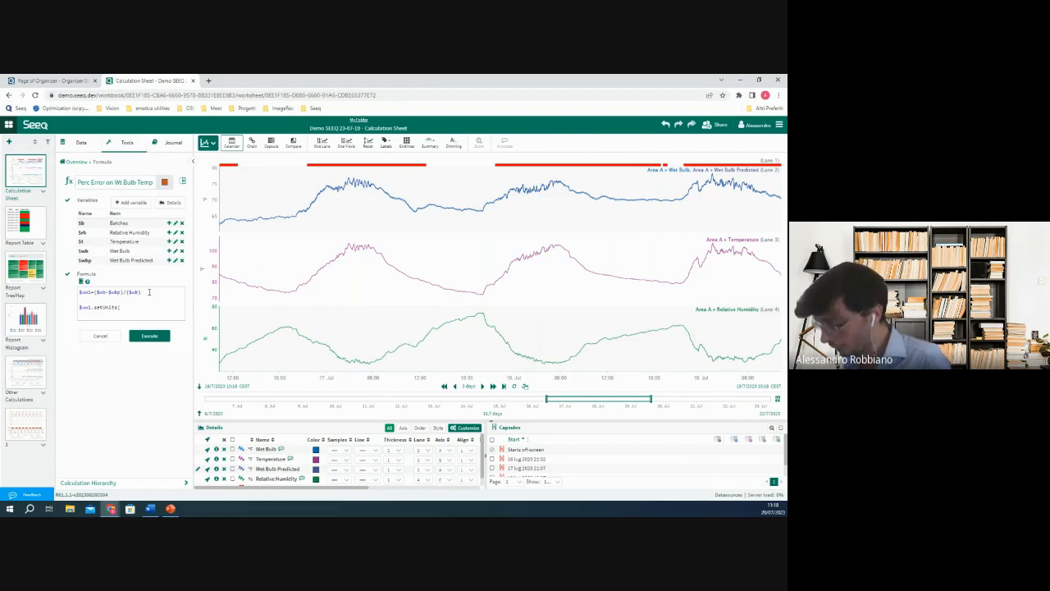
{"action": "type", "text": "'"}
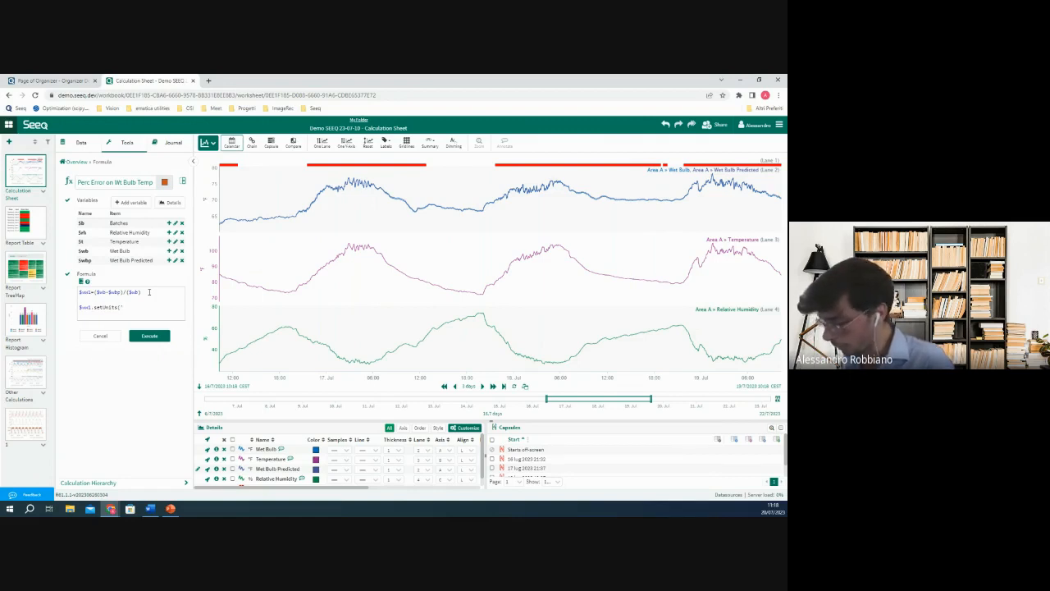
{"action": "type", "text": "%')"}
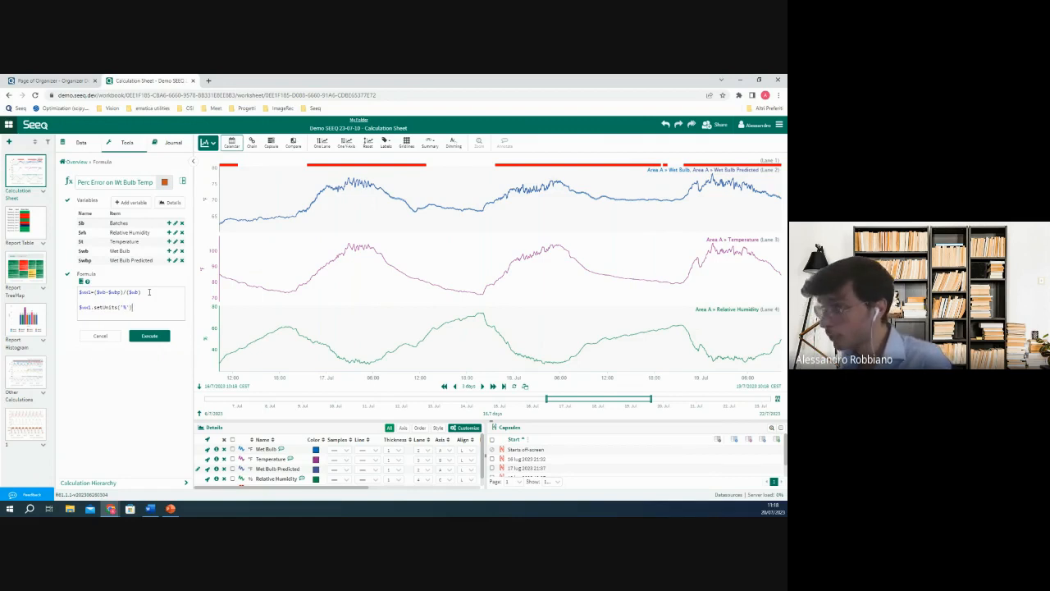
{"action": "left_click", "coordinate": [149, 336]}
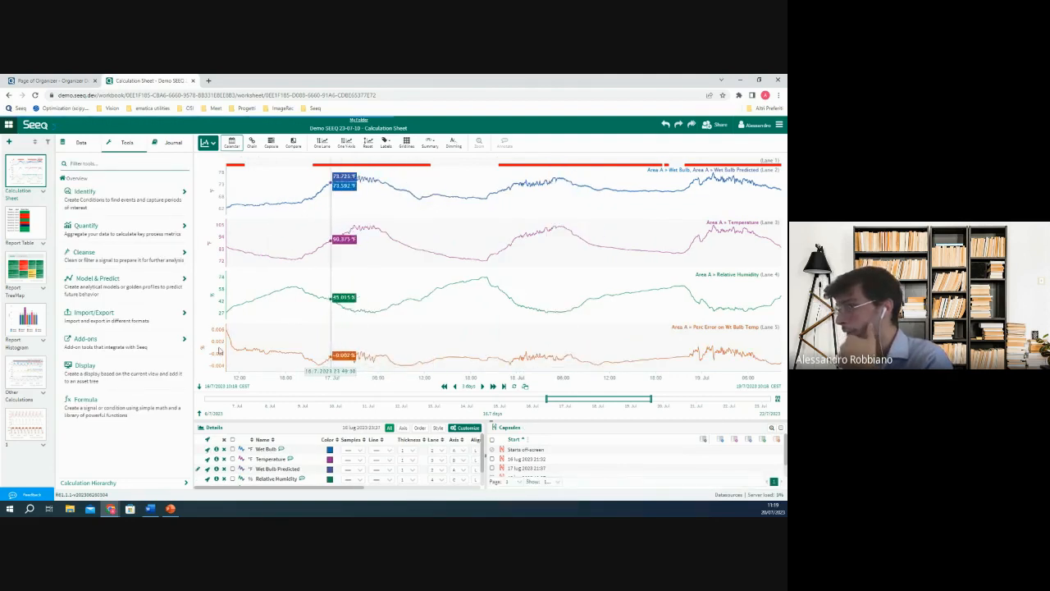
Reopen the Perc Error on Wt Bulb Temp formula, multiply the error expression by 100 and execute it again.
{"action": "scroll", "coordinate": [322, 472], "scroll_direction": "down", "scroll_amount": 1}
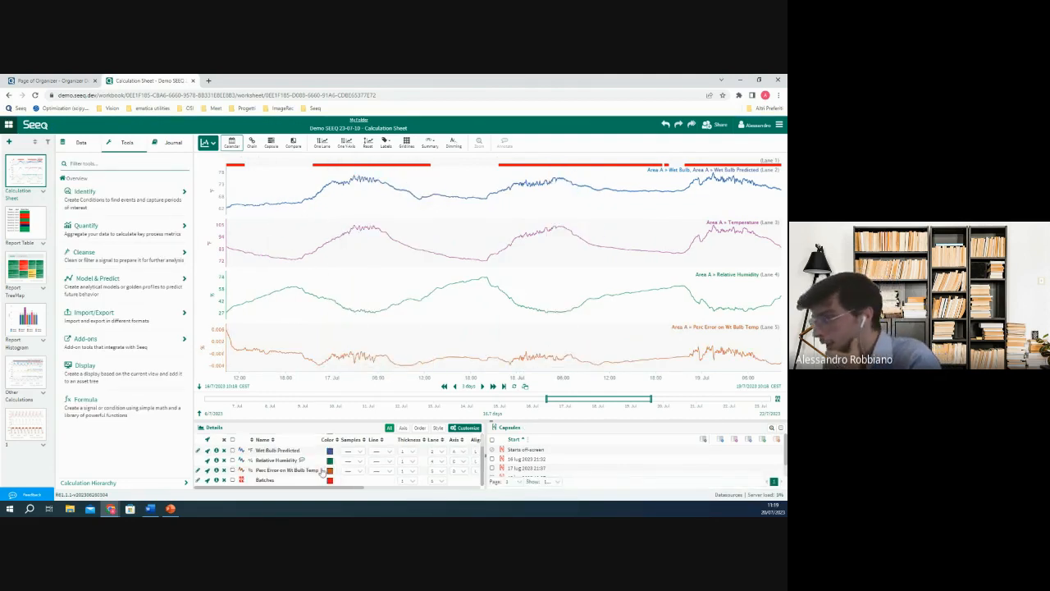
{"action": "scroll", "coordinate": [276, 450], "scroll_direction": "up", "scroll_amount": 1}
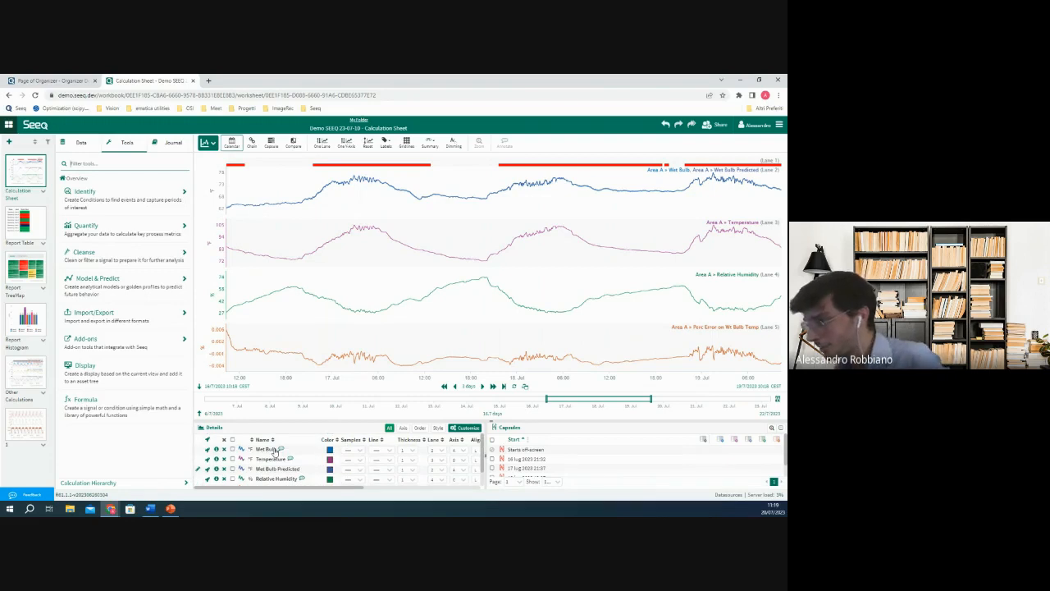
{"action": "scroll", "coordinate": [277, 453], "scroll_direction": "down", "scroll_amount": 1}
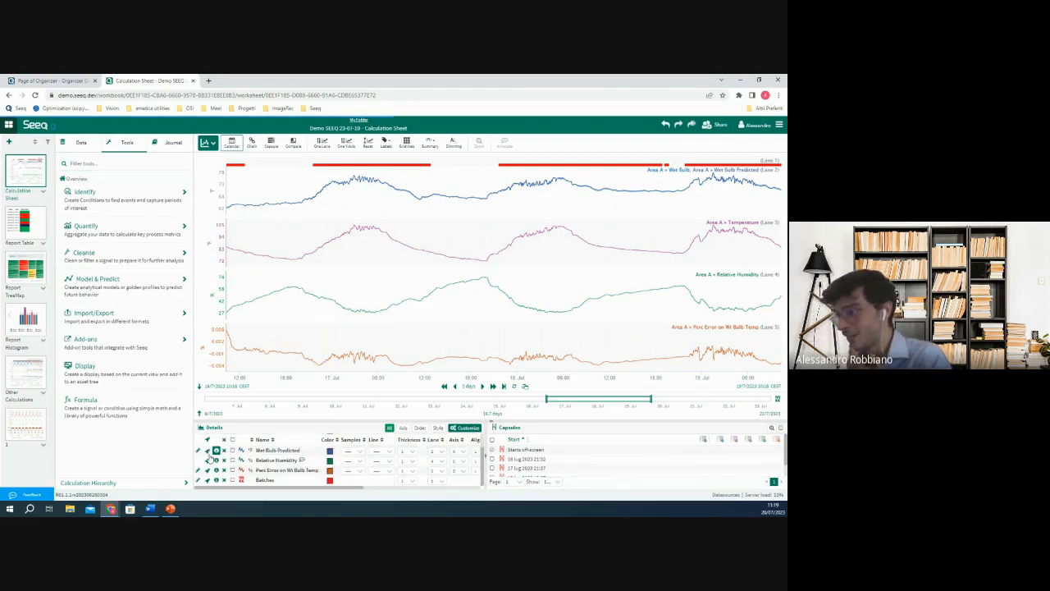
{"action": "left_click", "coordinate": [197, 470]}
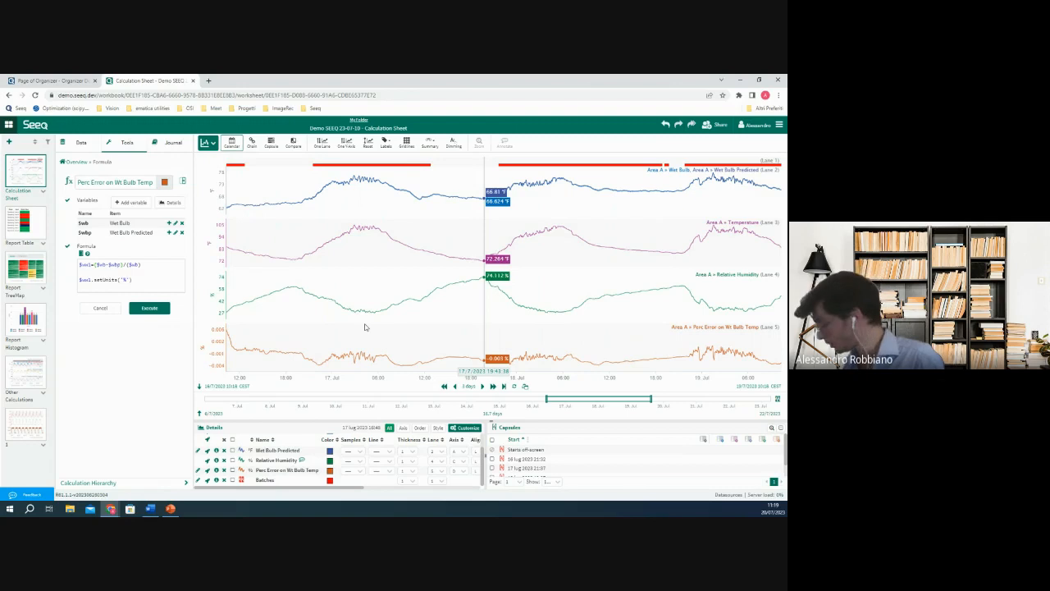
{"action": "left_click", "coordinate": [94, 265]}
{"action": "type", "text": "100*"}
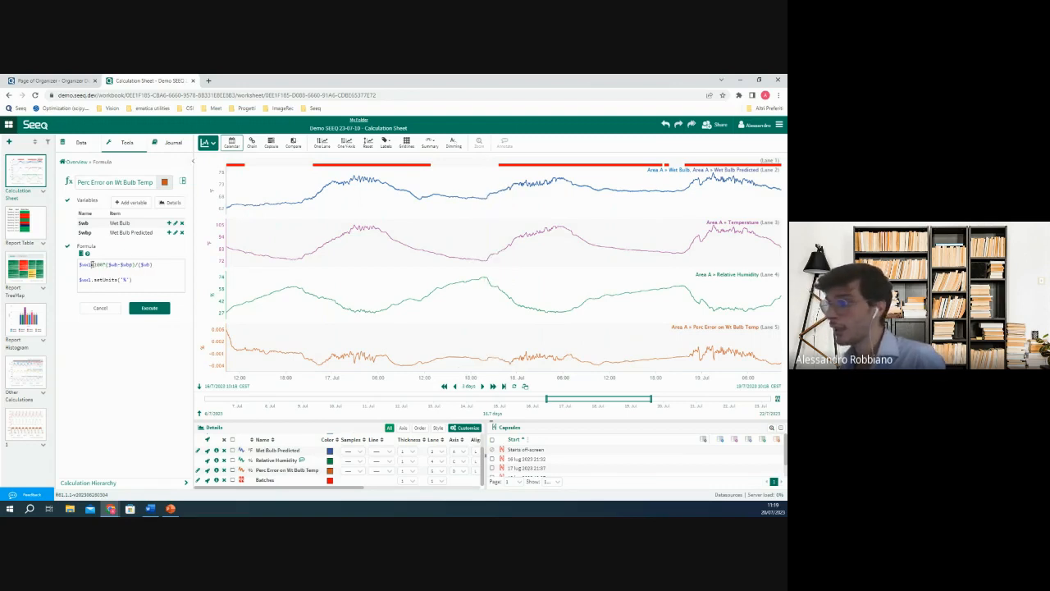
{"action": "left_click_drag", "start_coordinate": [92, 264], "coordinate": [167, 267]}
{"action": "left_click", "coordinate": [152, 312]}
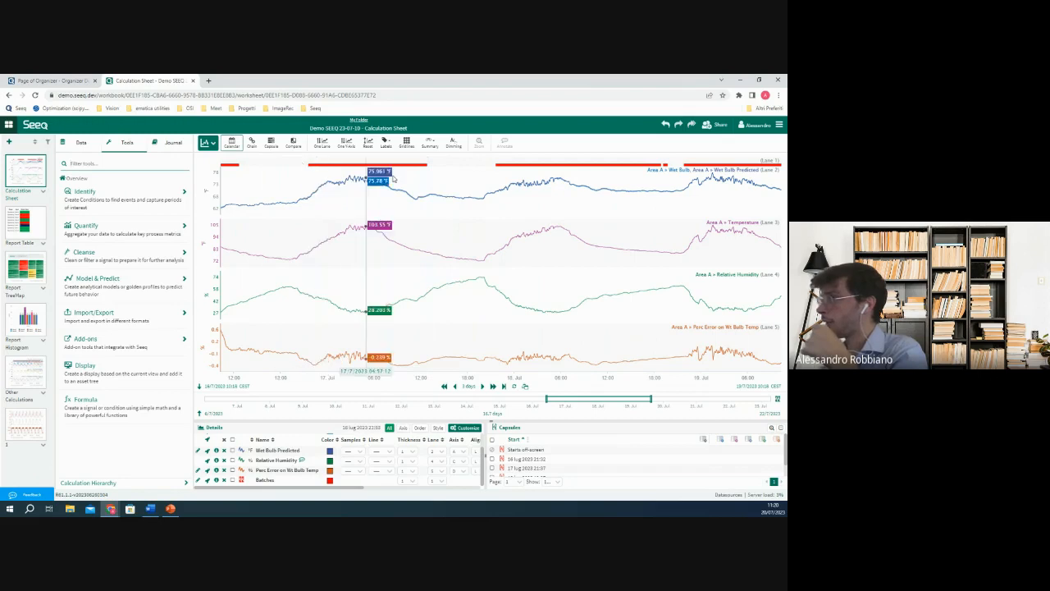
Examine the signals by batch in Capsule view and Chain view, ending in Calendar view.
{"action": "left_click", "coordinate": [272, 144]}
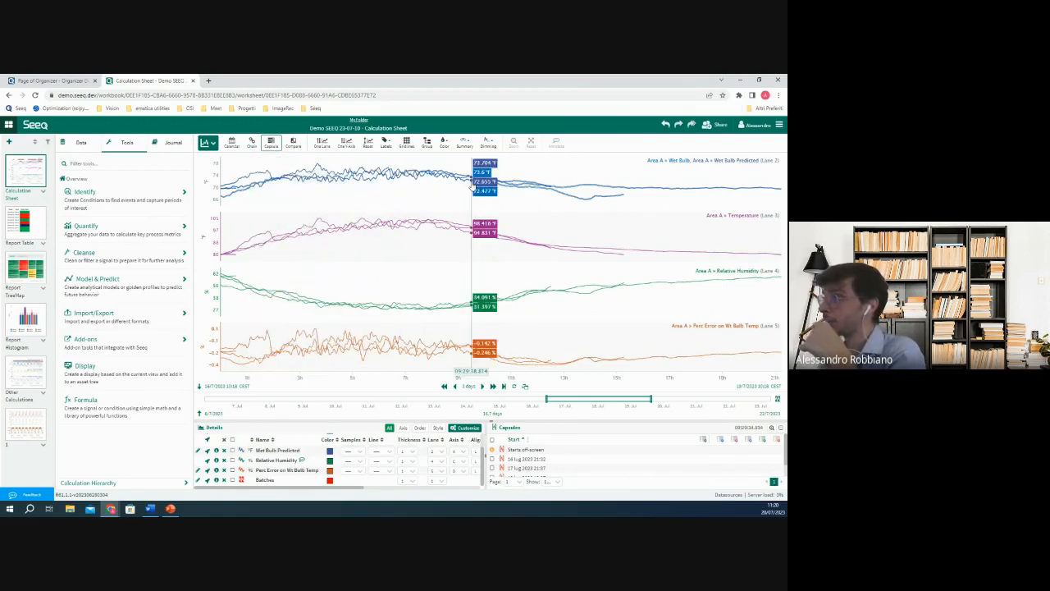
{"action": "left_click", "coordinate": [251, 144]}
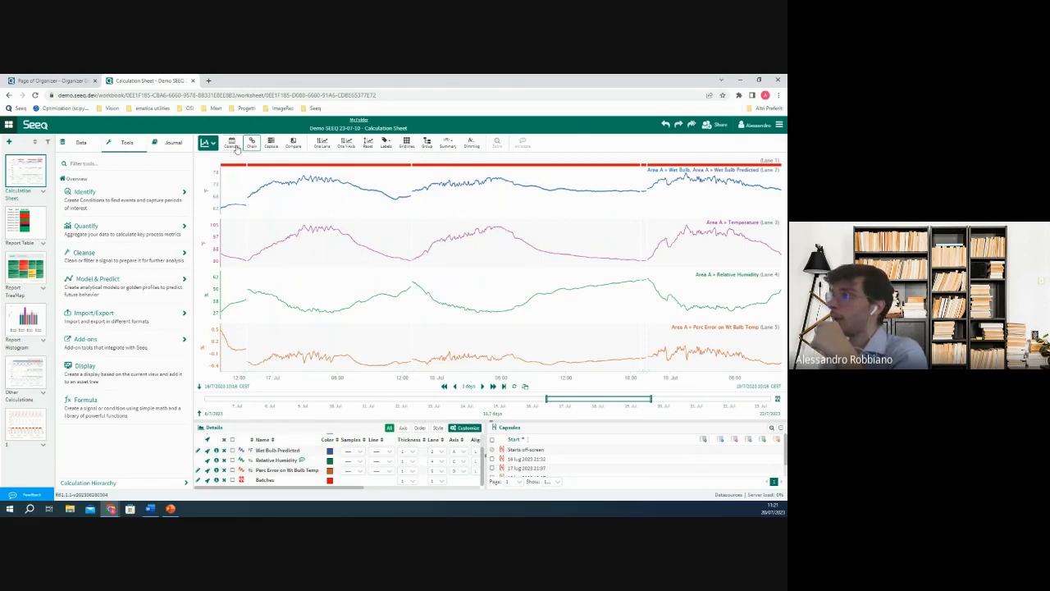
{"action": "left_click", "coordinate": [237, 145]}
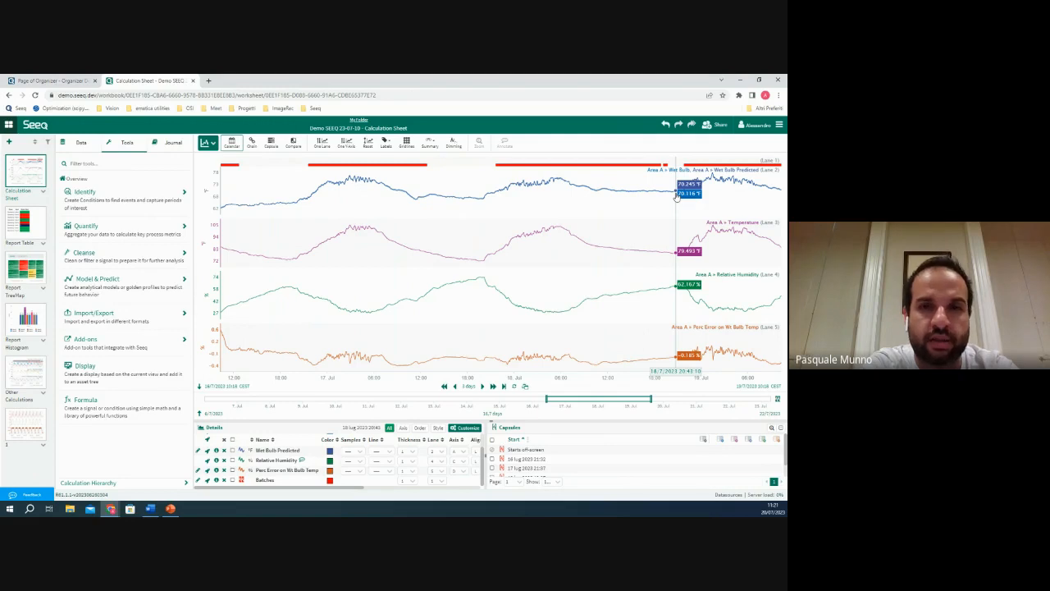
Switch to the Organizer report page and examine its area treemap, batch histogram and Area A trends.
{"action": "left_click", "coordinate": [72, 82]}
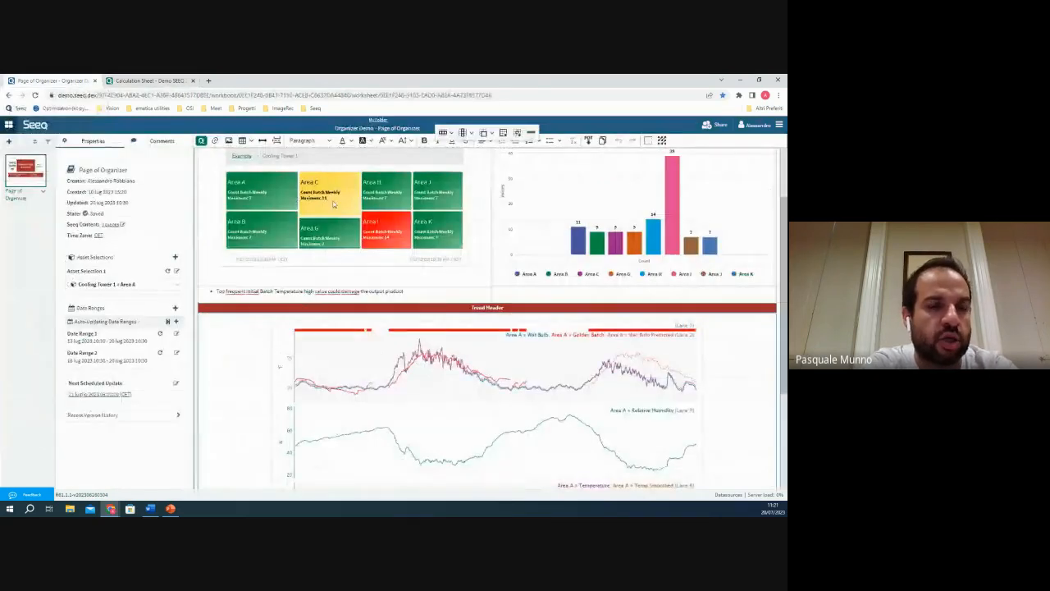
{"action": "scroll", "coordinate": [373, 377], "scroll_direction": "up", "scroll_amount": 2}
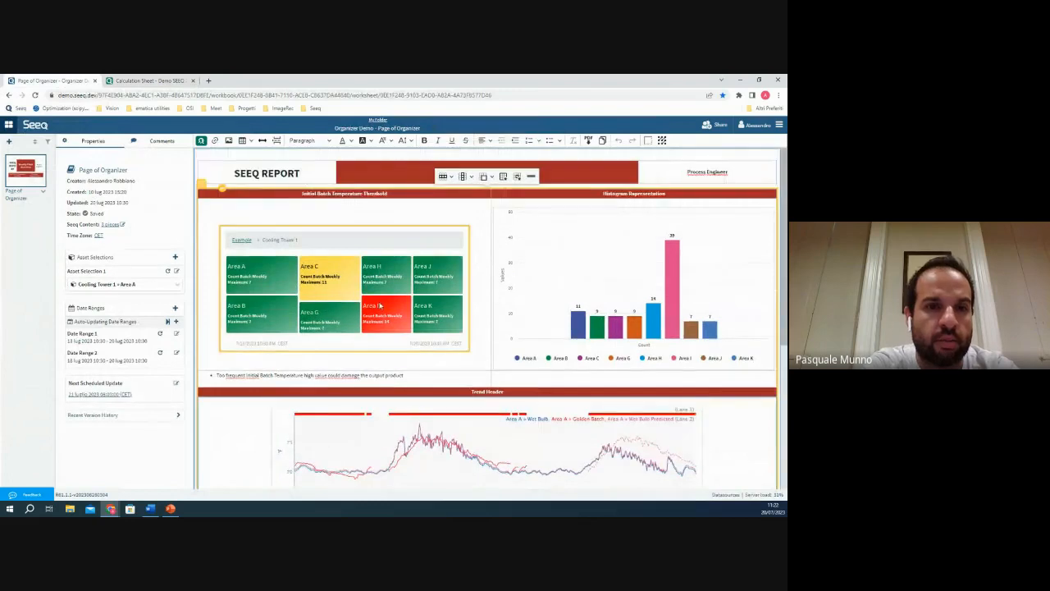
{"action": "scroll", "coordinate": [376, 328], "scroll_direction": "down", "scroll_amount": 4}
{"action": "scroll", "coordinate": [376, 328], "scroll_direction": "down", "scroll_amount": 2}
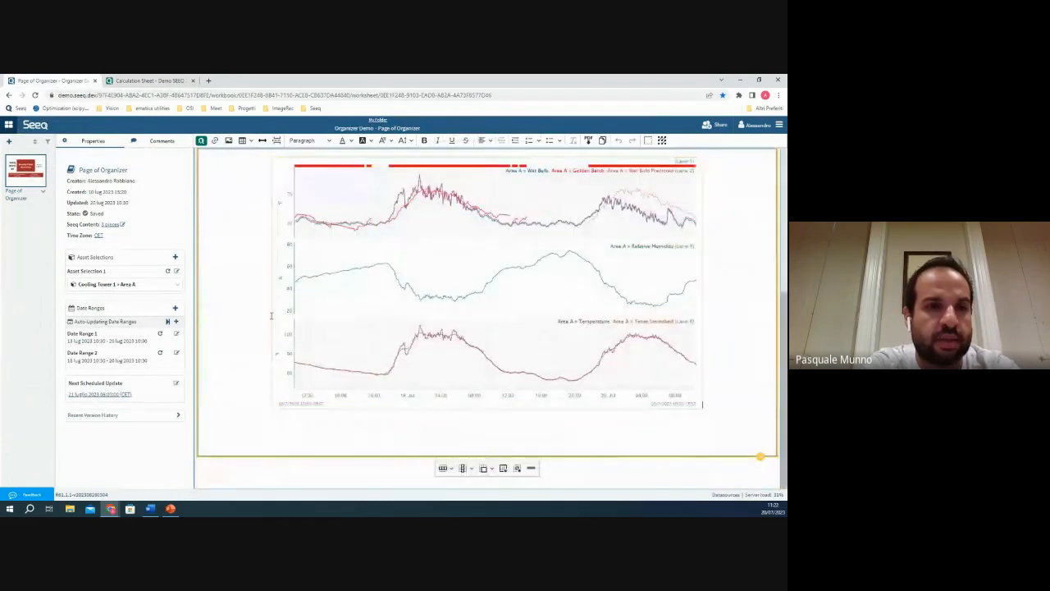
{"action": "scroll", "coordinate": [272, 316], "scroll_direction": "up", "scroll_amount": 2}
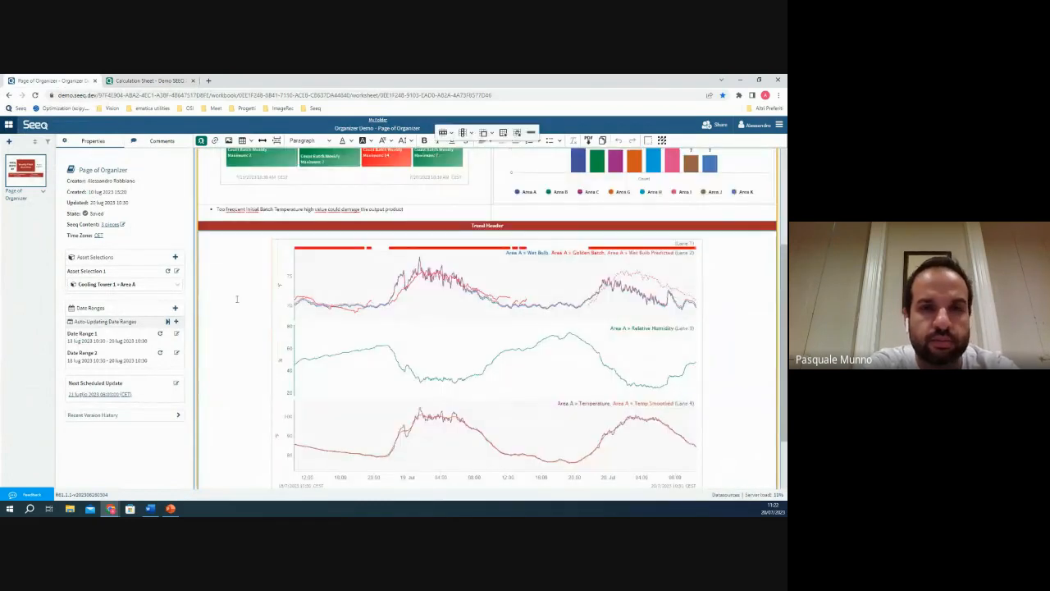
{"action": "scroll", "coordinate": [285, 320], "scroll_direction": "up", "scroll_amount": 1}
{"action": "scroll", "coordinate": [285, 320], "scroll_direction": "up", "scroll_amount": 1}
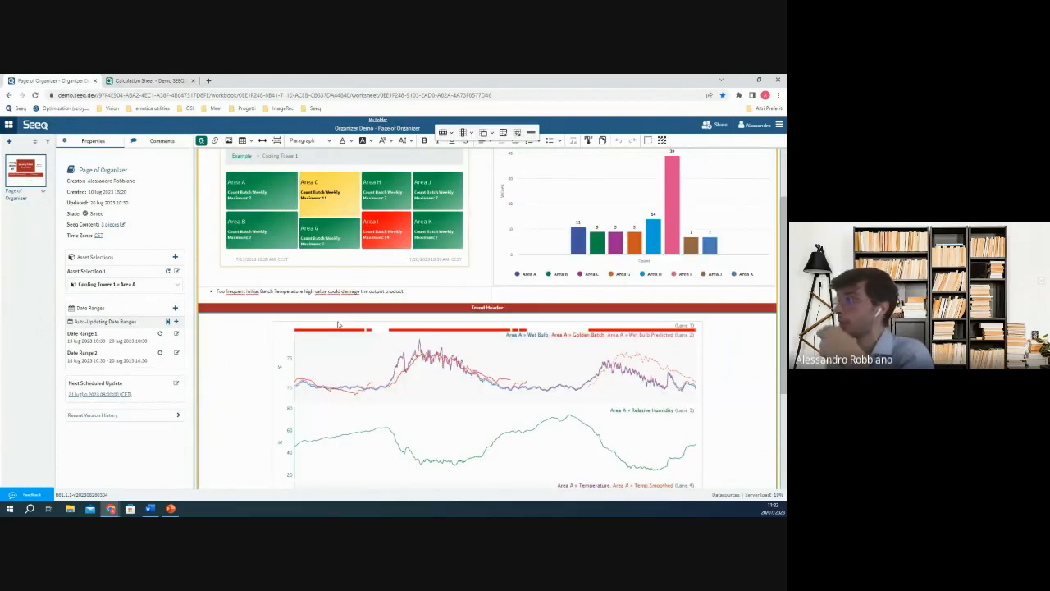
{"action": "scroll", "coordinate": [338, 325], "scroll_direction": "up", "scroll_amount": 1}
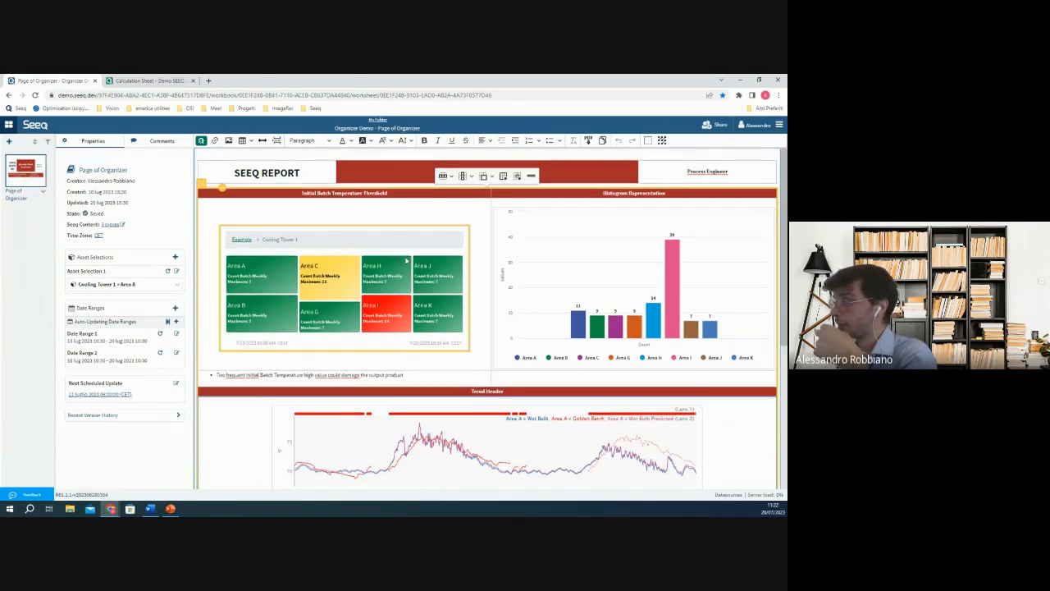
{"action": "scroll", "coordinate": [591, 177], "scroll_direction": "down", "scroll_amount": 2}
{"action": "scroll", "coordinate": [425, 194], "scroll_direction": "up", "scroll_amount": 1}
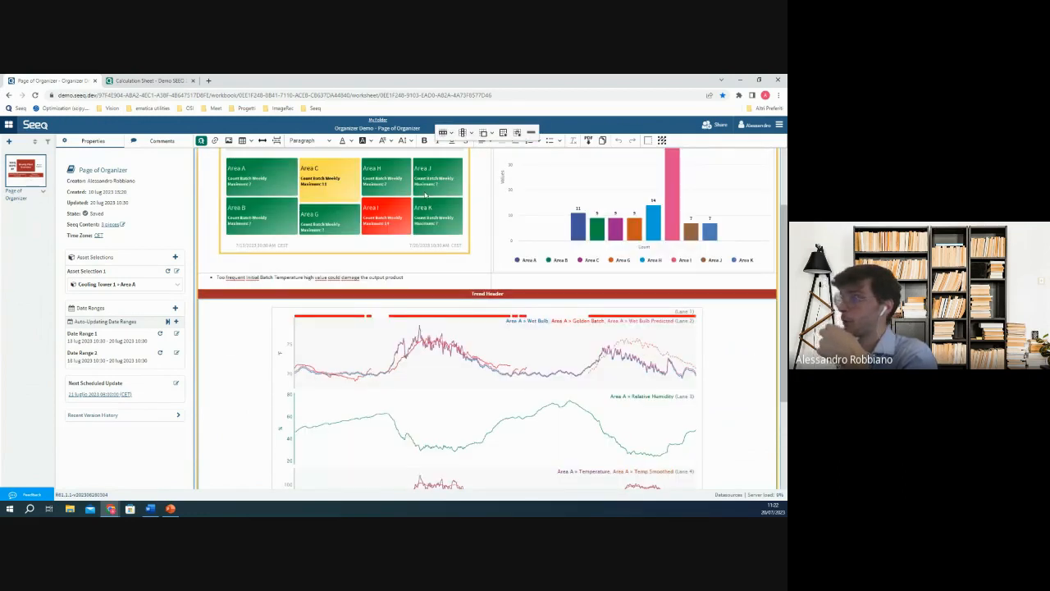
{"action": "scroll", "coordinate": [425, 195], "scroll_direction": "up", "scroll_amount": 1}
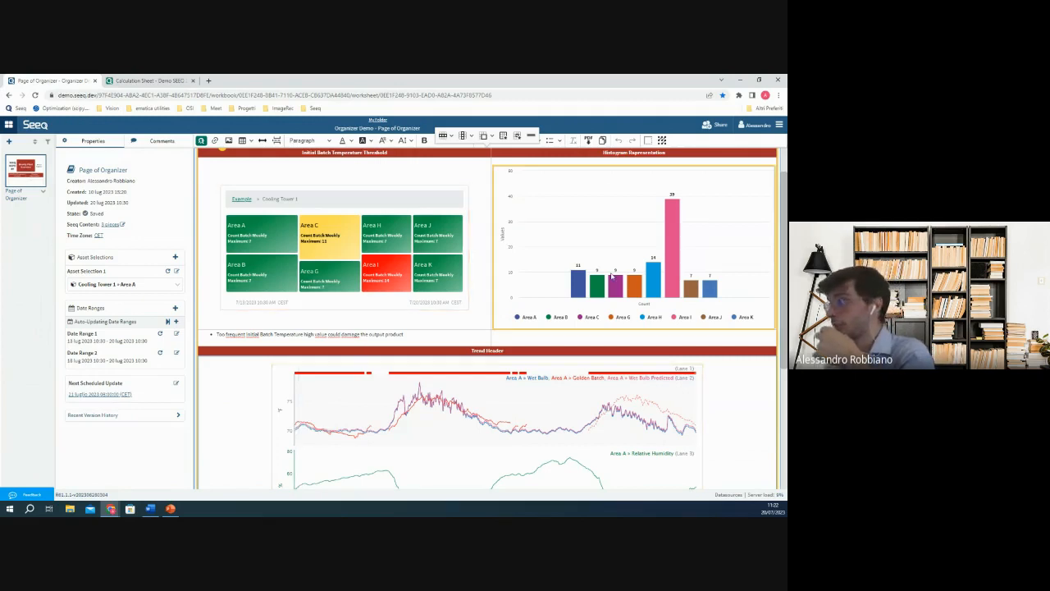
{"action": "scroll", "coordinate": [391, 240], "scroll_direction": "up", "scroll_amount": 1}
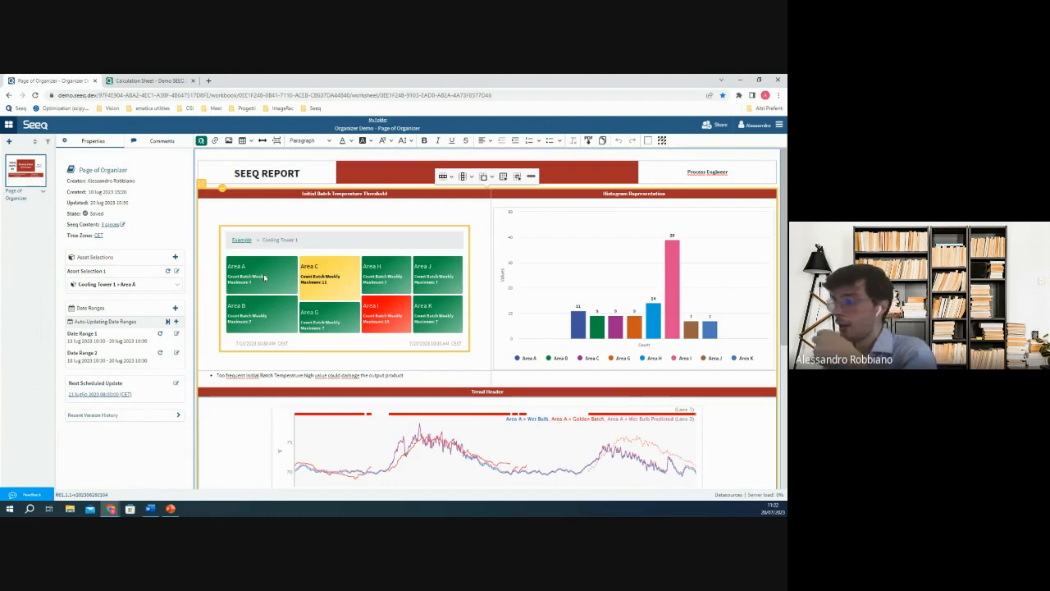
Examine the report's treemap, batch histogram and Area A trends, and view the areas available for Asset Selection 1.
{"action": "left_click", "coordinate": [315, 308]}
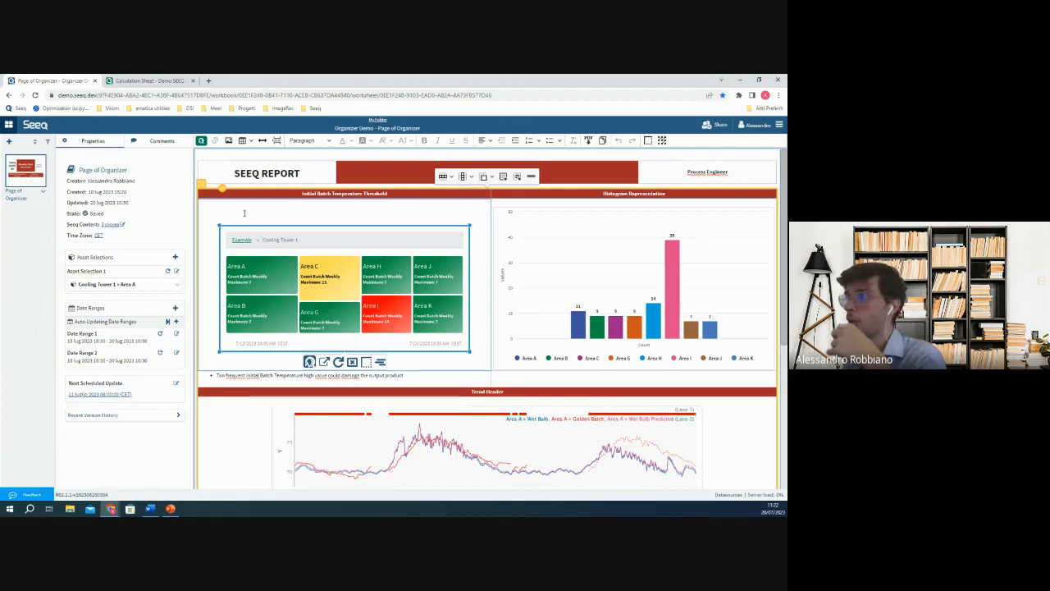
{"action": "left_click", "coordinate": [244, 215]}
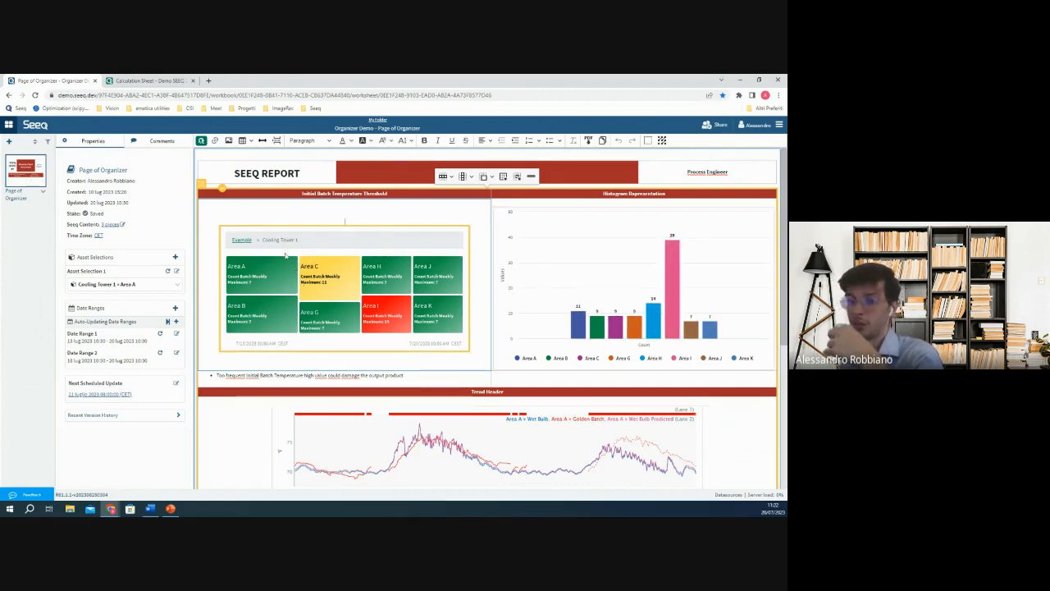
{"action": "scroll", "coordinate": [481, 342], "scroll_direction": "down", "scroll_amount": 2}
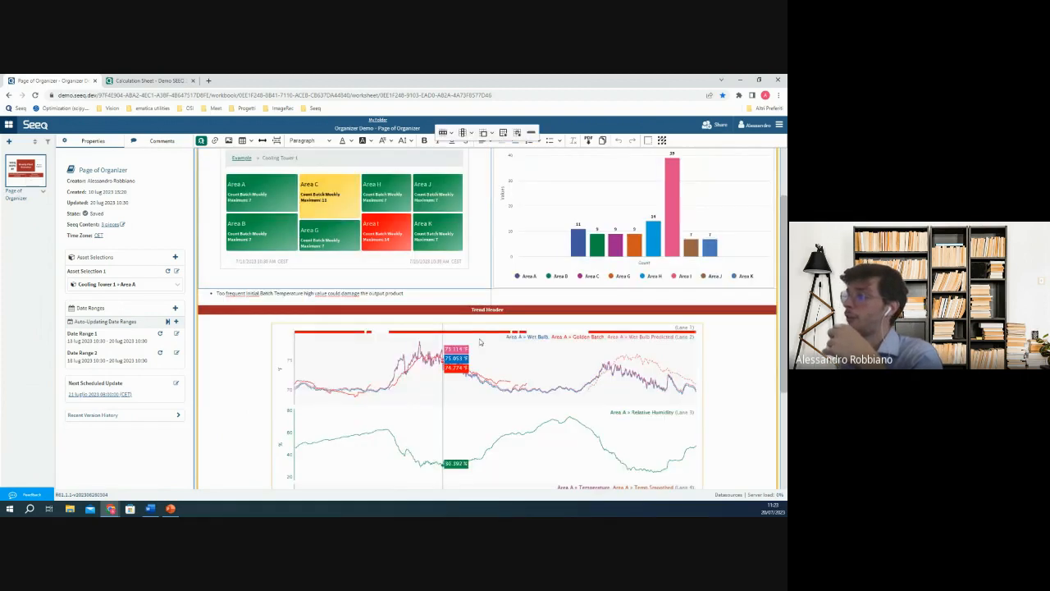
{"action": "scroll", "coordinate": [424, 337], "scroll_direction": "down", "scroll_amount": 1}
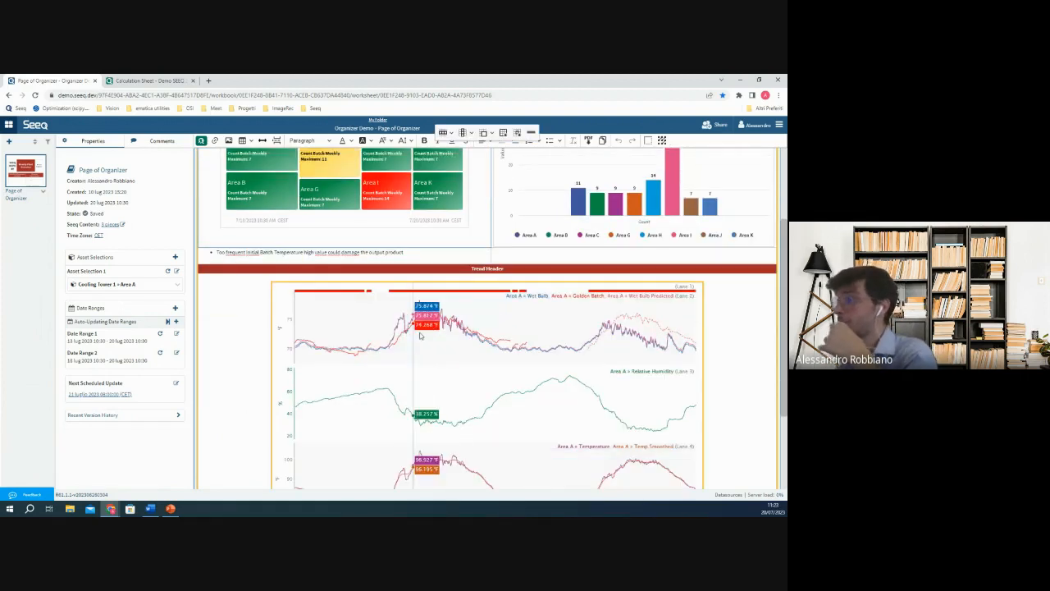
{"action": "scroll", "coordinate": [420, 335], "scroll_direction": "up", "scroll_amount": 3}
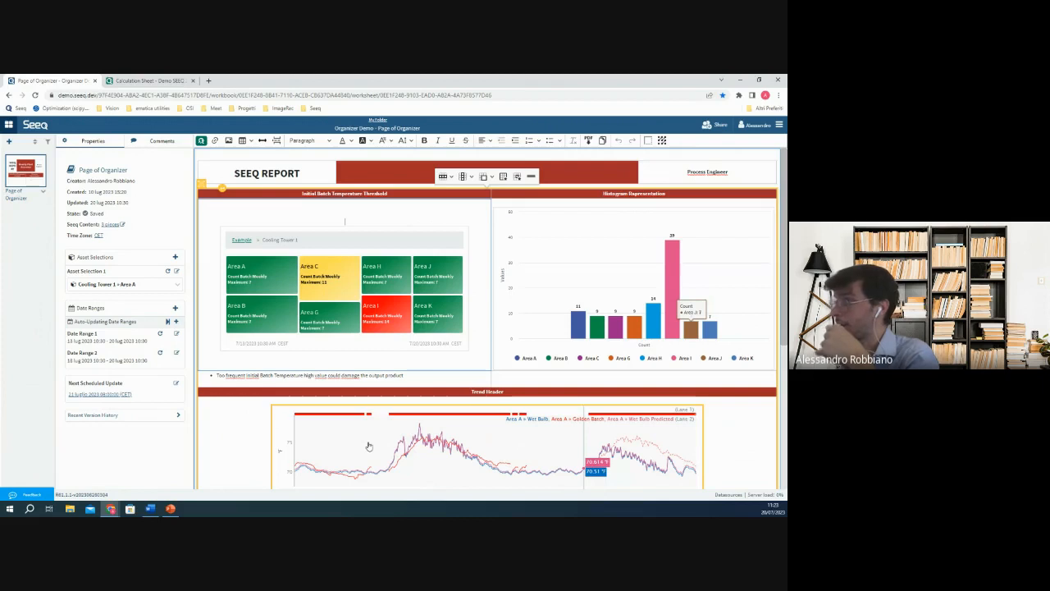
{"action": "scroll", "coordinate": [424, 289], "scroll_direction": "down", "scroll_amount": 4}
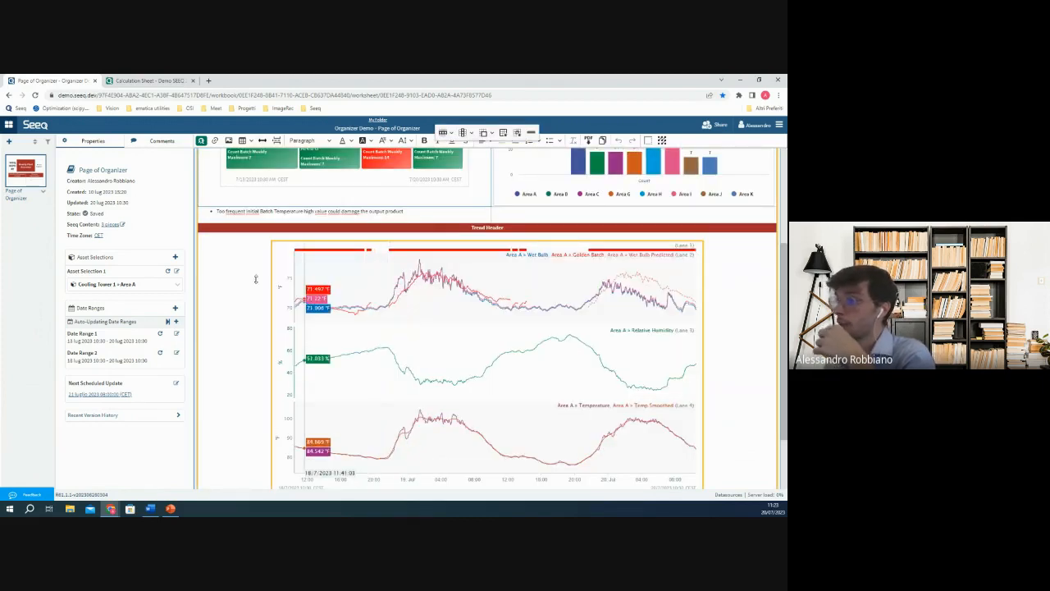
{"action": "left_click", "coordinate": [131, 284]}
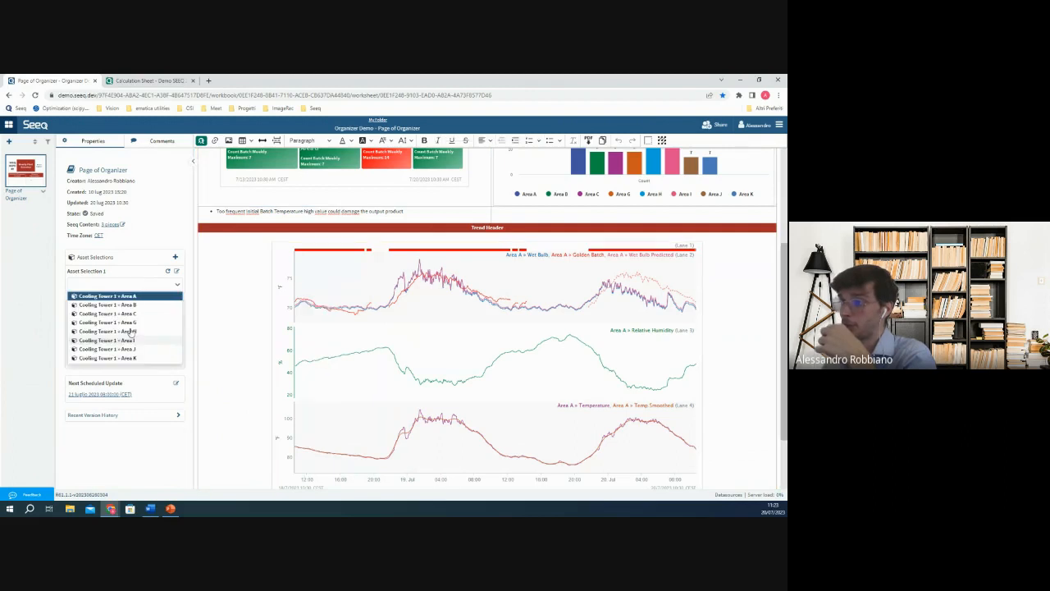
{"action": "left_click", "coordinate": [241, 309]}
Open the source worksheet linked to the report's Area A trend and switch it from view-only to edit mode.
{"action": "left_click", "coordinate": [472, 333]}
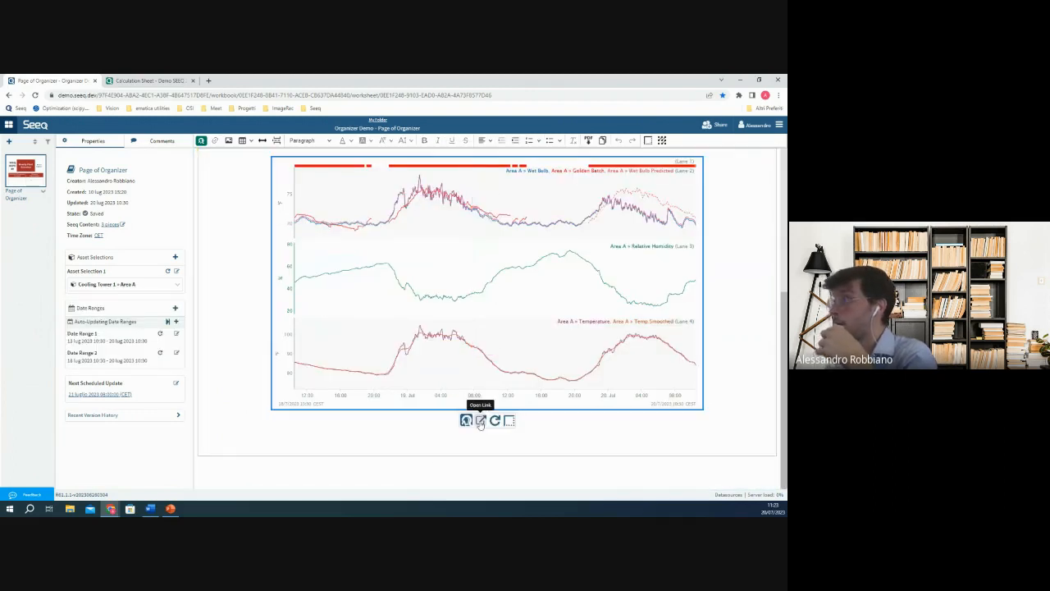
{"action": "left_click", "coordinate": [481, 421]}
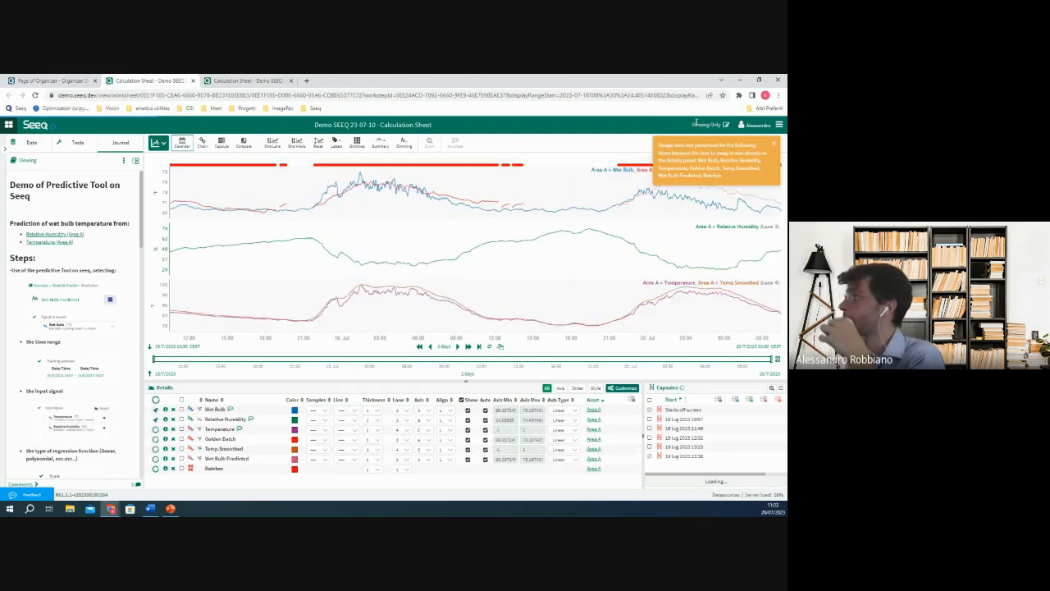
{"action": "left_click_drag", "start_coordinate": [694, 124], "coordinate": [718, 125]}
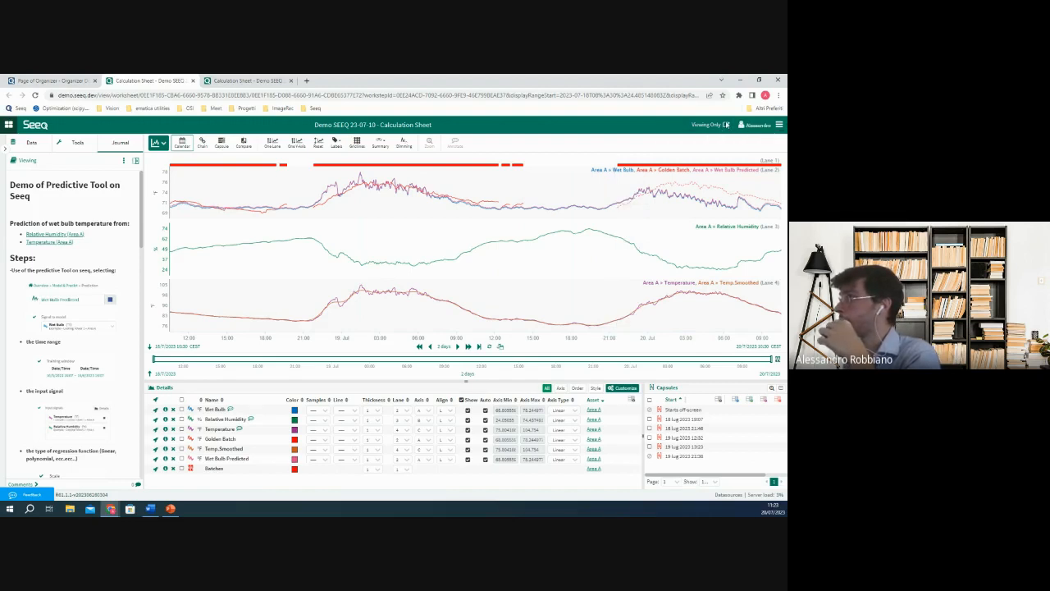
{"action": "left_click", "coordinate": [726, 124]}
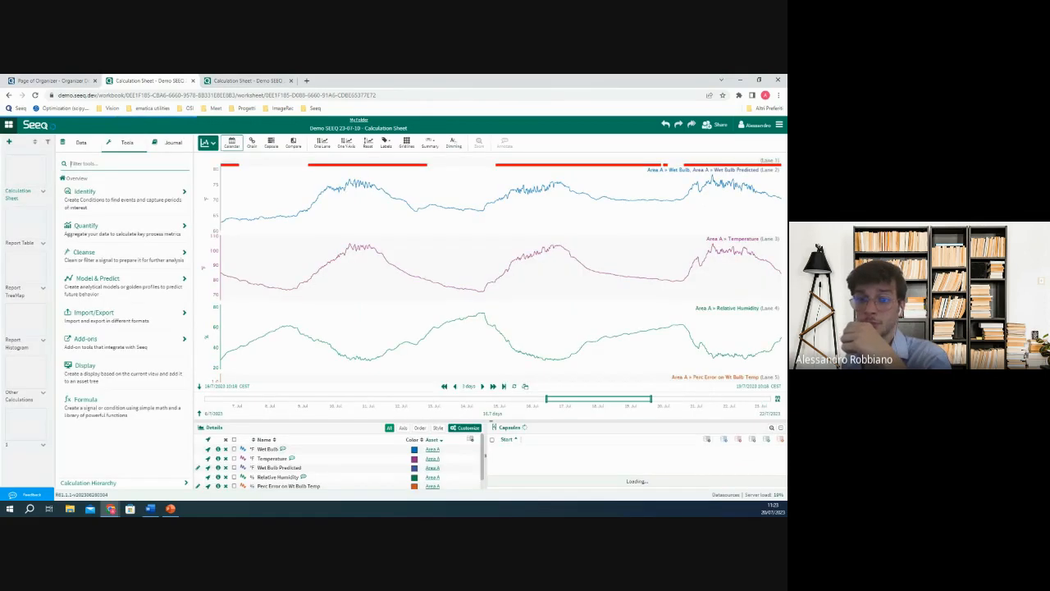
Return to the Organizer report page and view the Weekly Plant Overview from its beginning.
{"action": "left_click", "coordinate": [51, 81]}
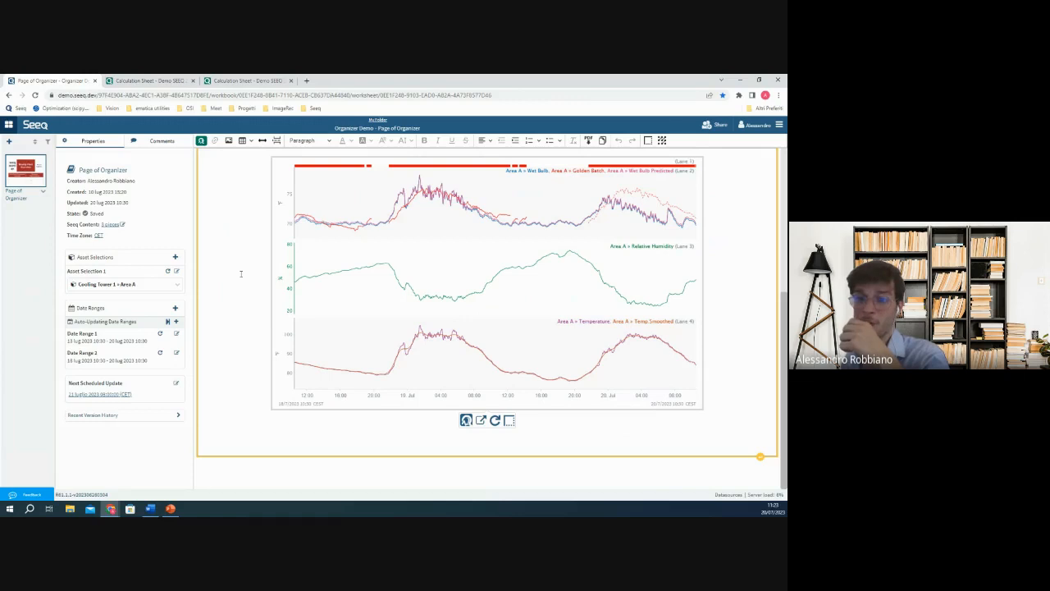
{"action": "scroll", "coordinate": [202, 294], "scroll_direction": "up", "scroll_amount": 1}
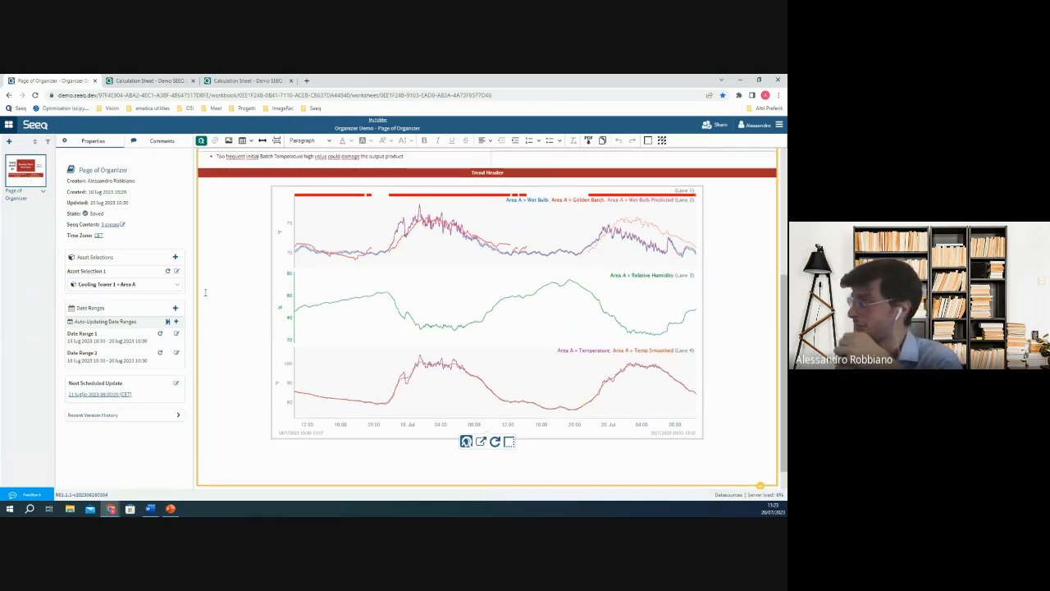
{"action": "scroll", "coordinate": [203, 293], "scroll_direction": "up", "scroll_amount": 3}
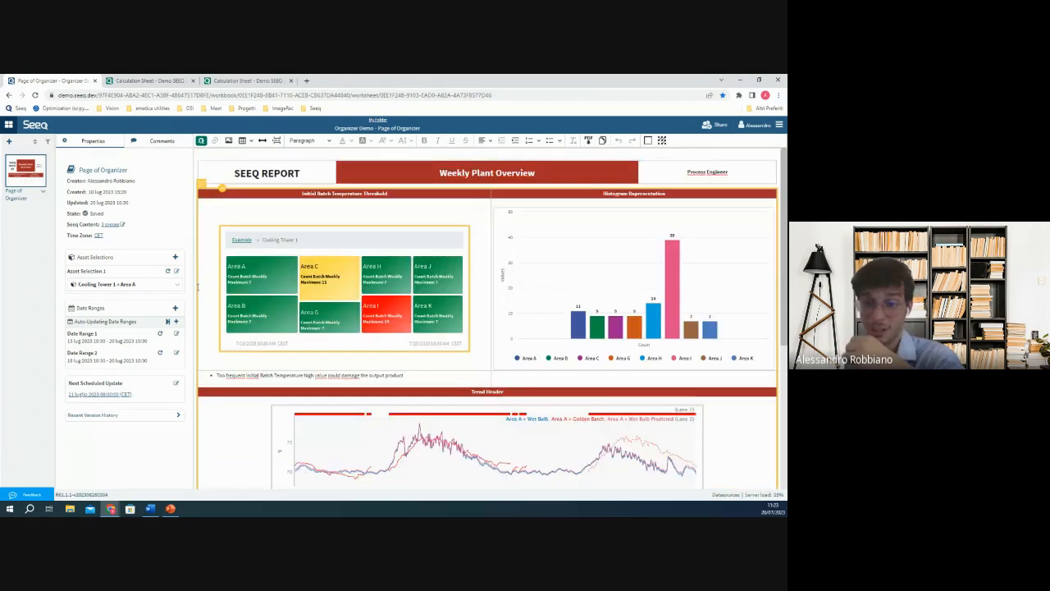